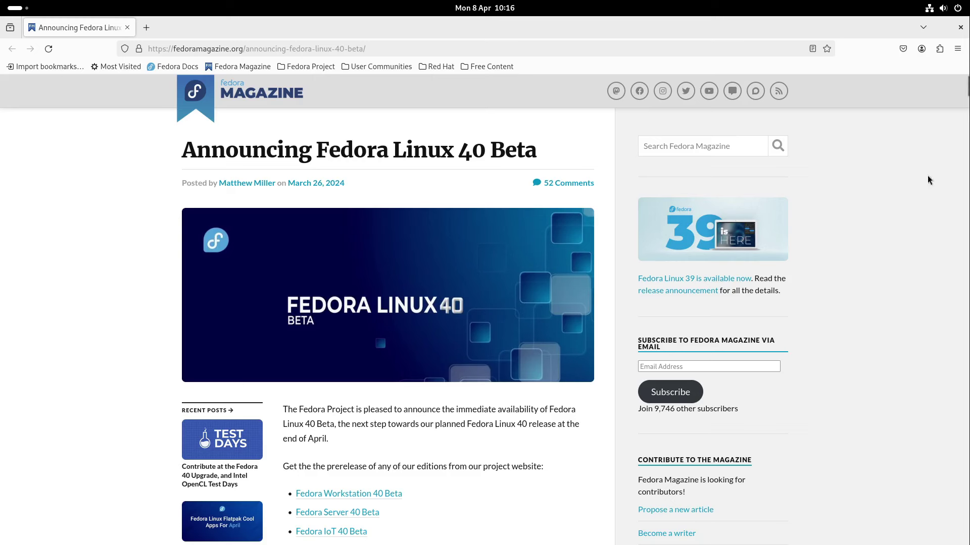
# Close the Firefox window showing the Fedora Linux 40 Beta announcement.
pyautogui.click(960, 29)
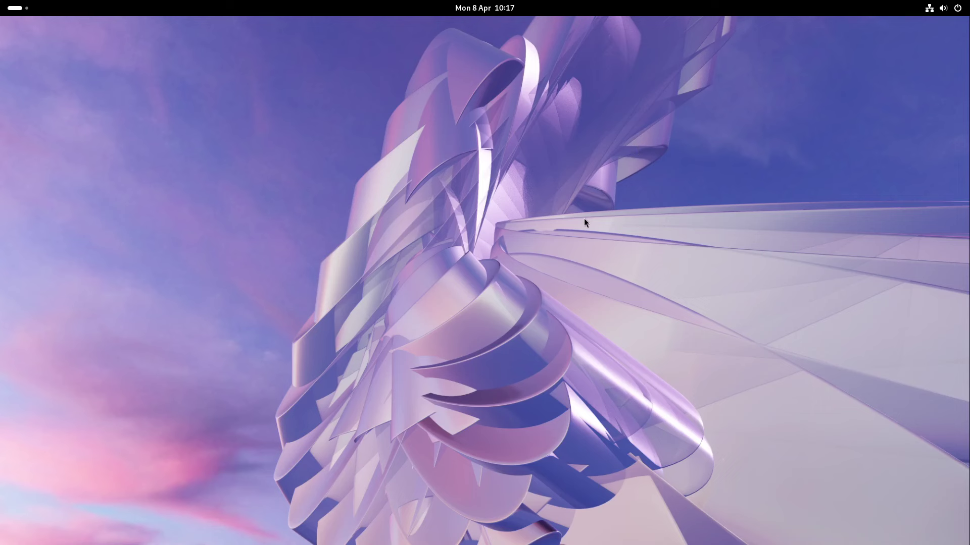
# Launch Firefox, browse the Get Fedora menu's Editions, Labs and Atomic Desktops, then close it.
pyautogui.click(24, 8)
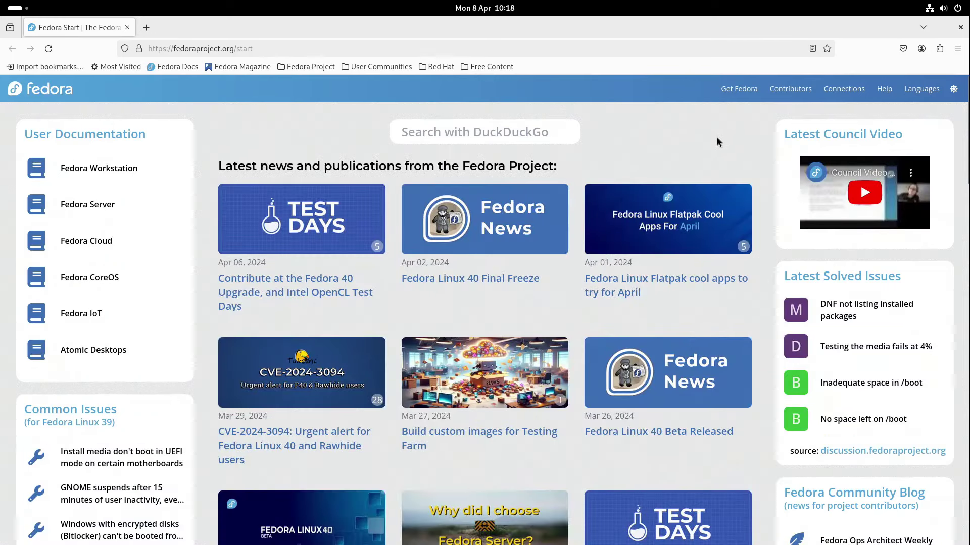
pyautogui.click(722, 90)
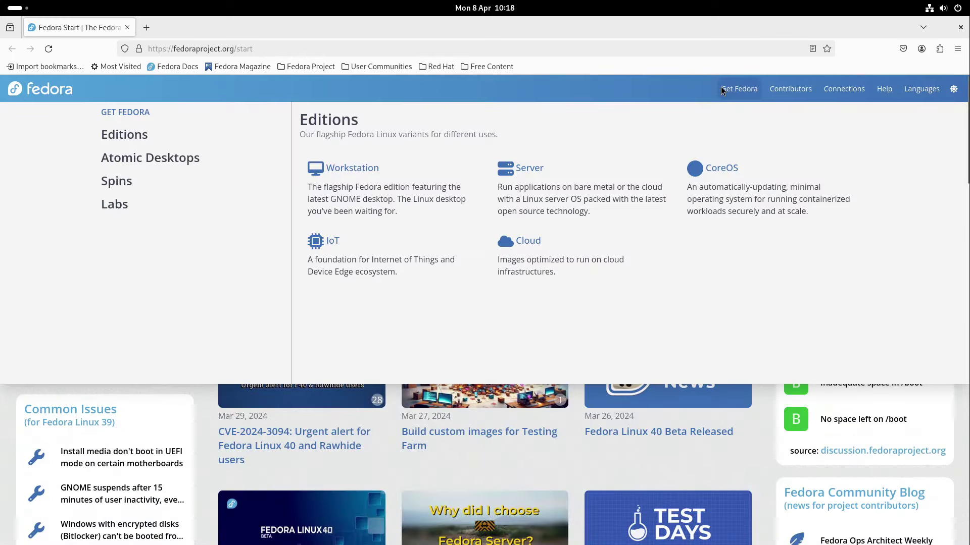
pyautogui.click(723, 90)
pyautogui.click(745, 91)
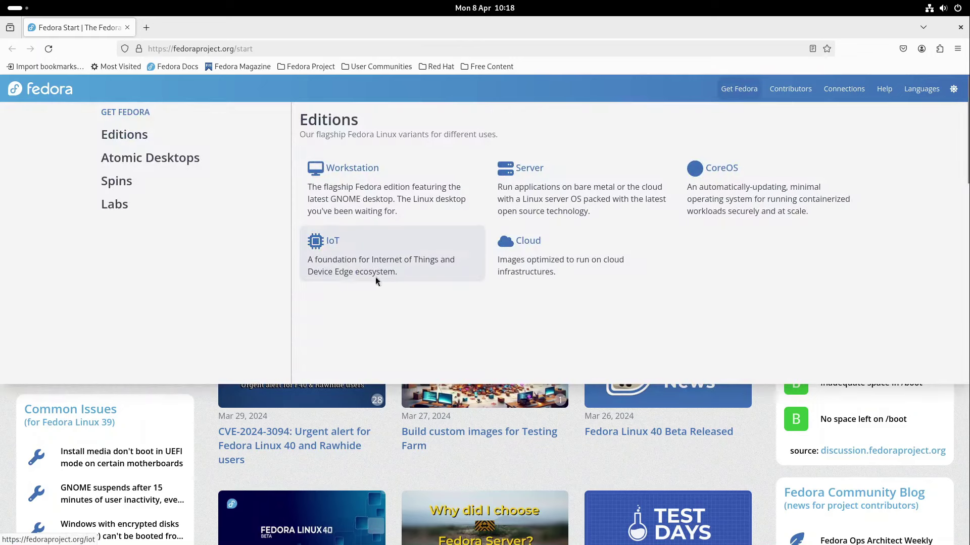
pyautogui.moveTo(234, 193)
pyautogui.moveTo(185, 159)
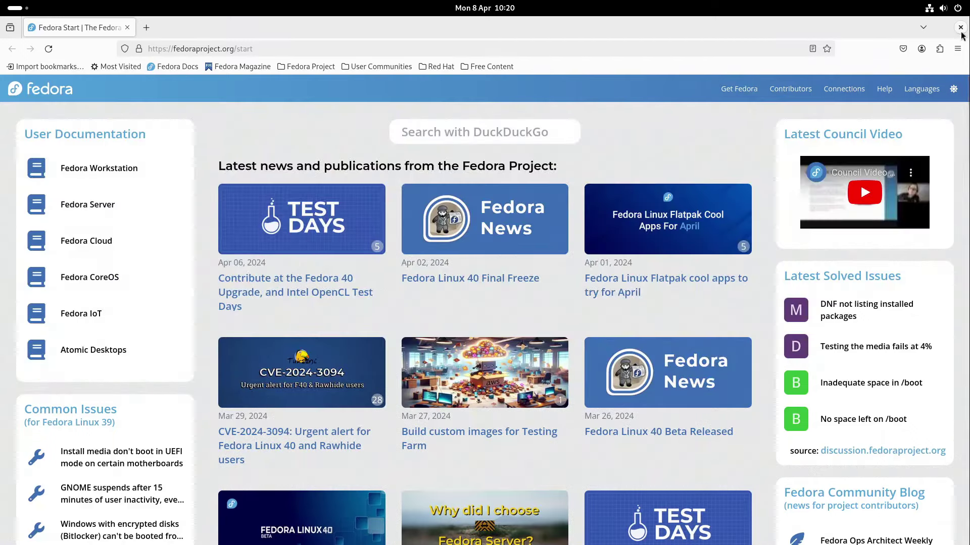
pyautogui.click(960, 27)
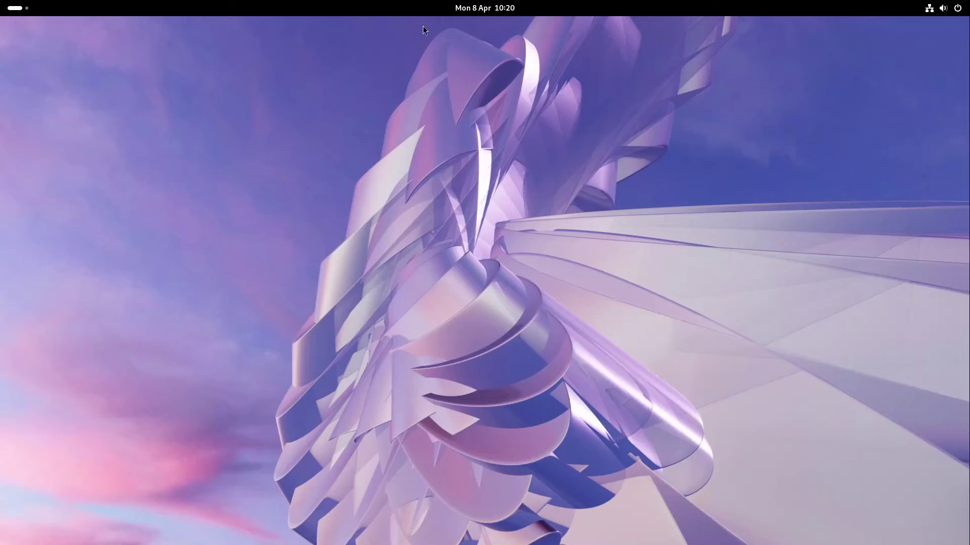
# Launch Settings from the app grid, opening on its System page.
pyautogui.click(32, 10)
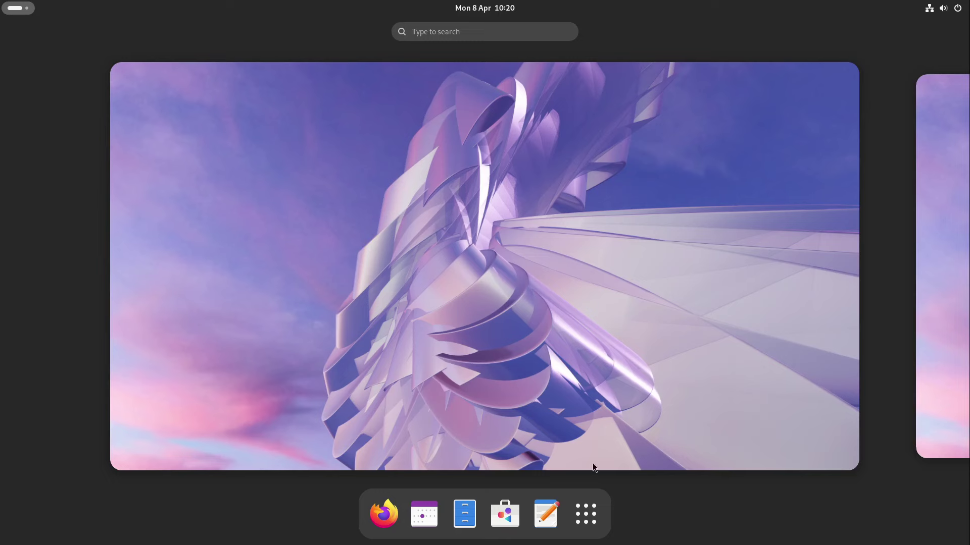
pyautogui.click(586, 514)
pyautogui.click(438, 302)
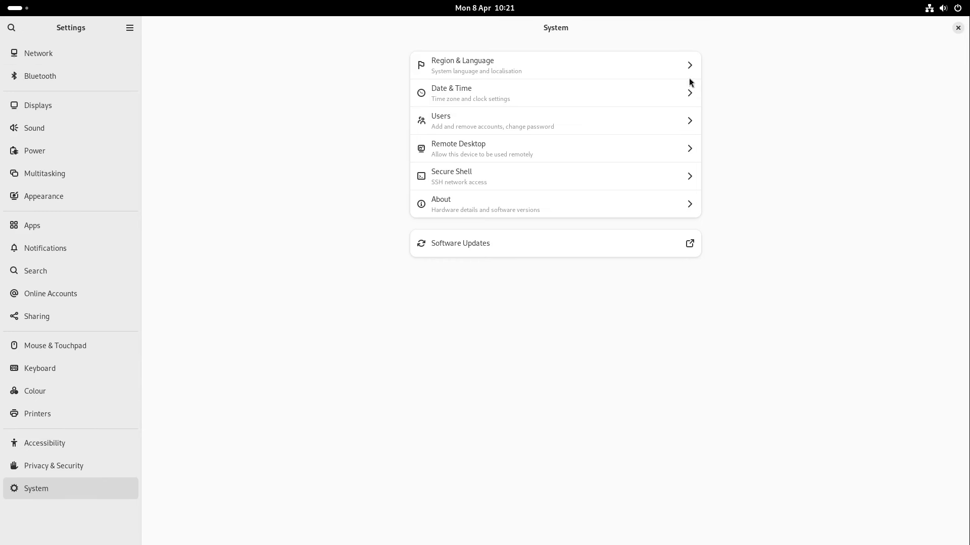
# Move through Privacy & Security to Online Accounts, previewing and closing the Calendar, Contacts and Files form.
pyautogui.click(72, 465)
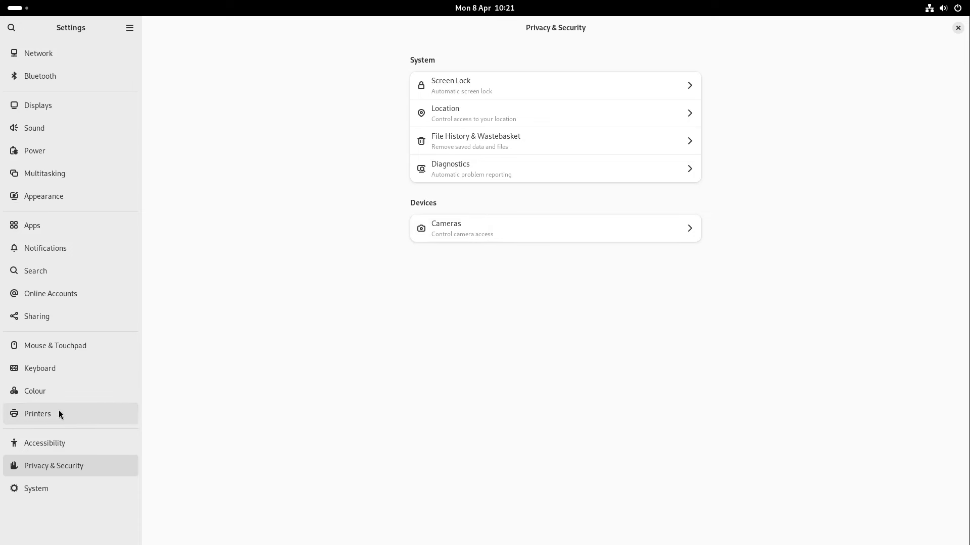
pyautogui.click(47, 293)
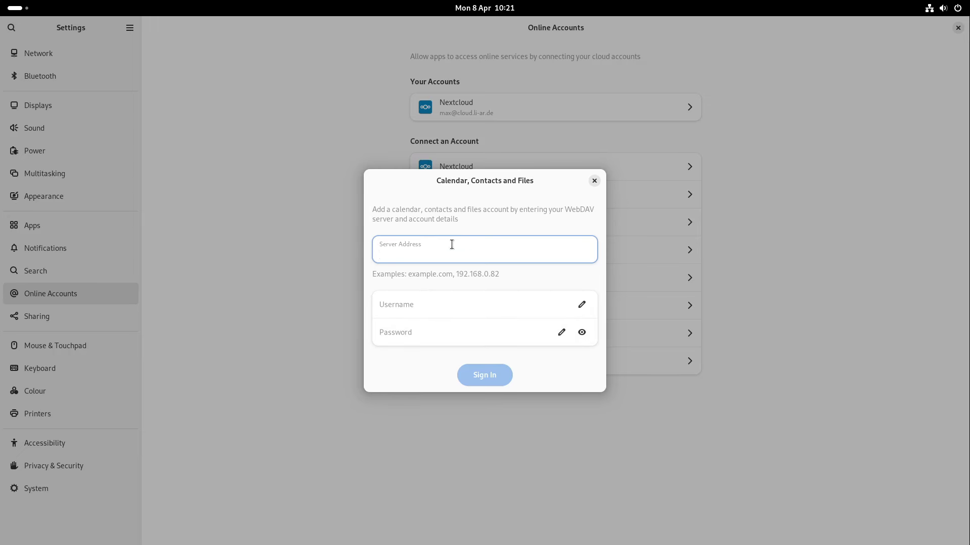
pyautogui.click(595, 182)
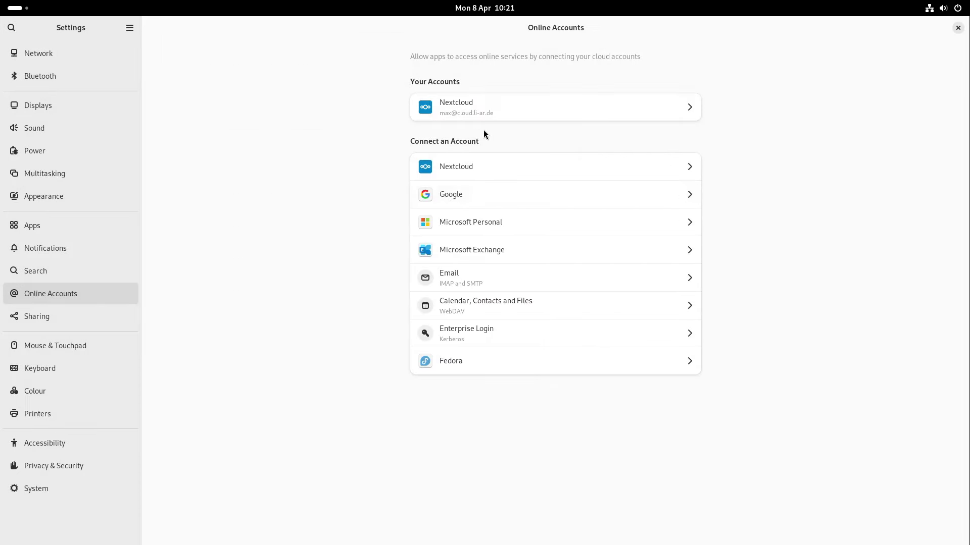
# Start adding a Google account, scroll its Firefox sign-in page, then close the browser.
pyautogui.click(467, 200)
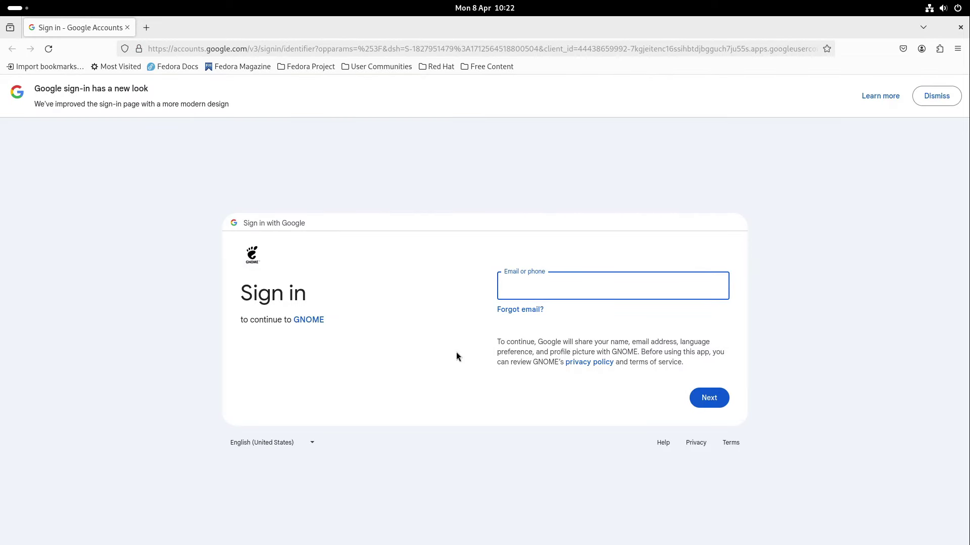
pyautogui.moveTo(354, 346); pyautogui.dragTo(371, 303)
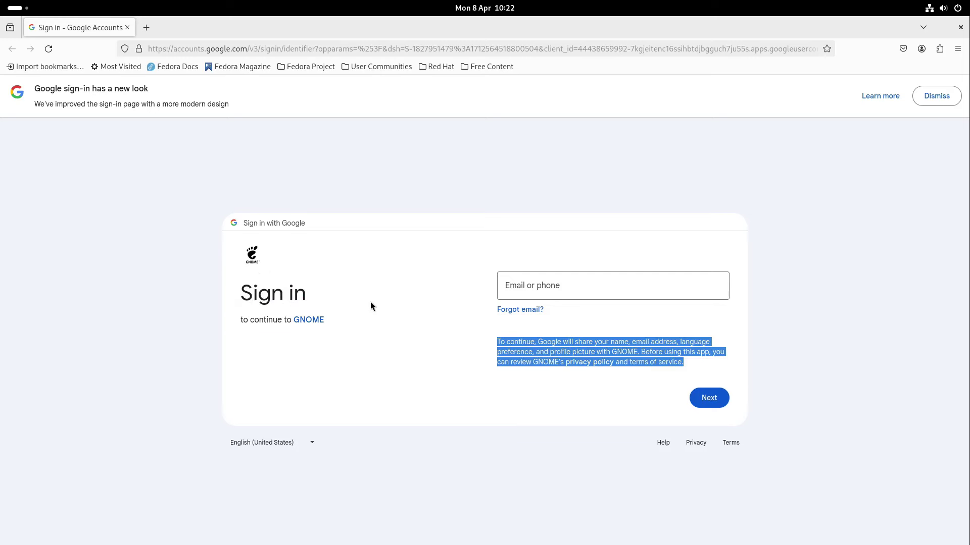
pyautogui.click(960, 27)
# Dismiss the Google Account dialog, preview the Calendar, Contacts and Files (WebDAV) form, and close it.
pyautogui.click(592, 185)
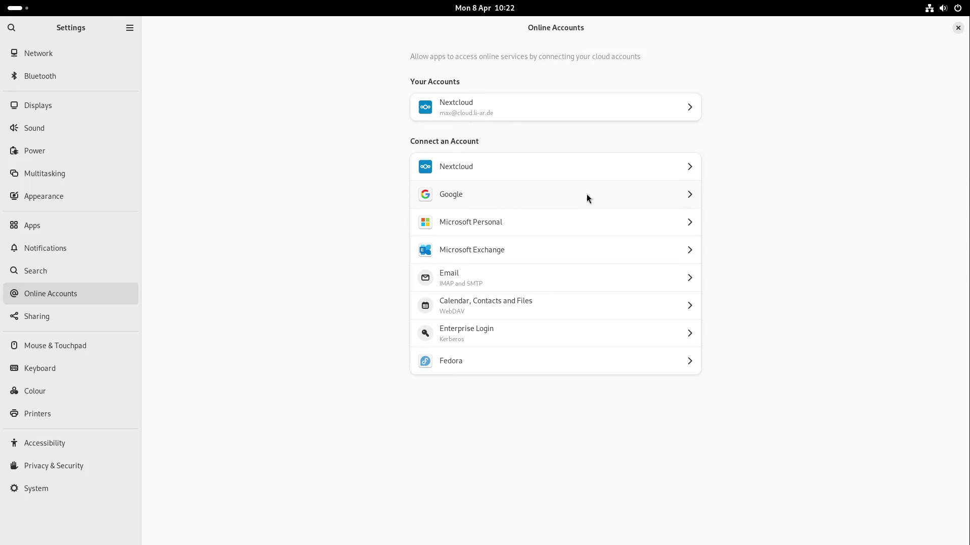
pyautogui.click(491, 305)
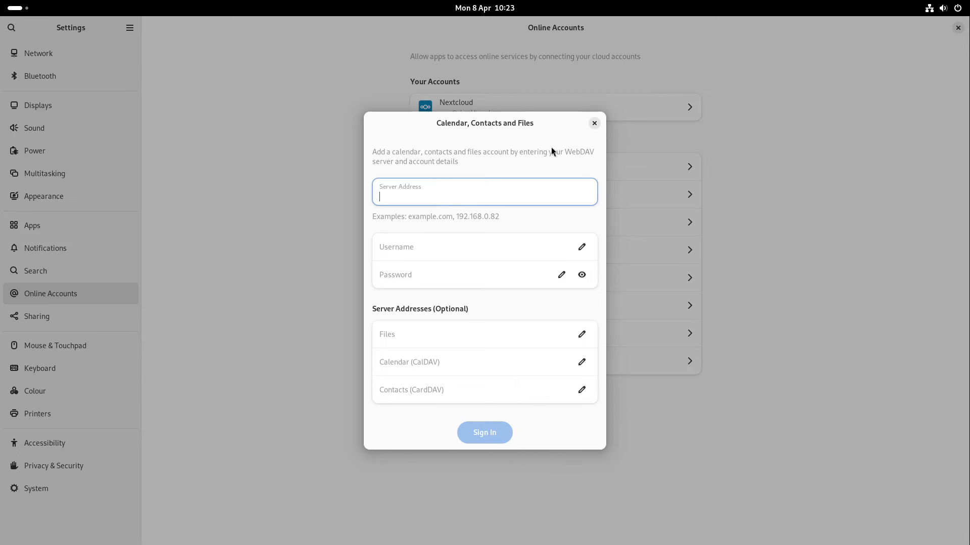
pyautogui.click(593, 123)
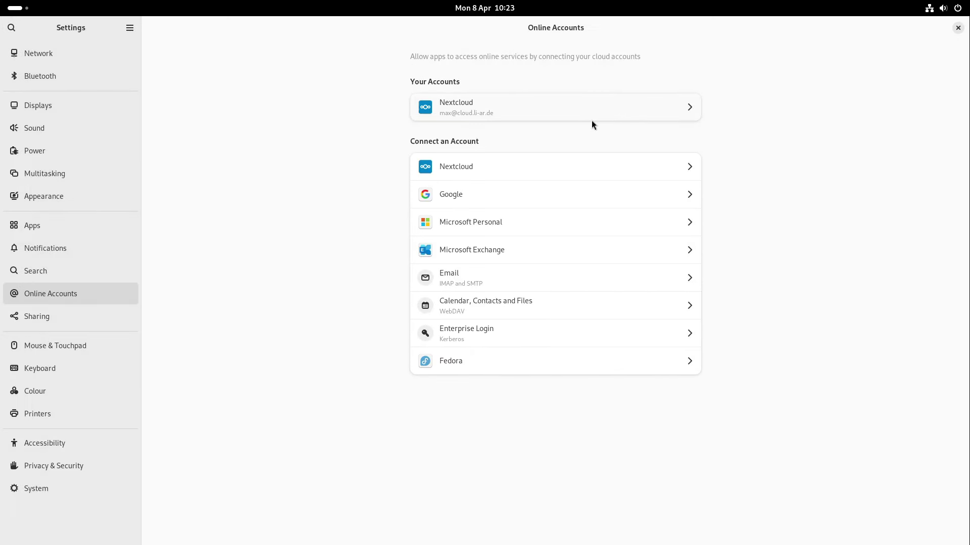
# Check Sharing, then open System > Remote Desktop to see its sharing and RDP details.
pyautogui.click(112, 316)
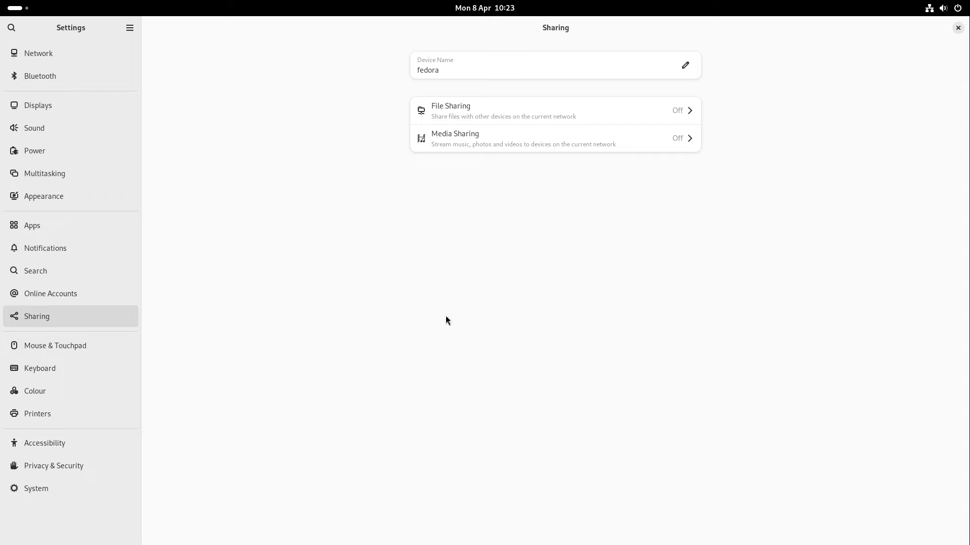
pyautogui.click(54, 489)
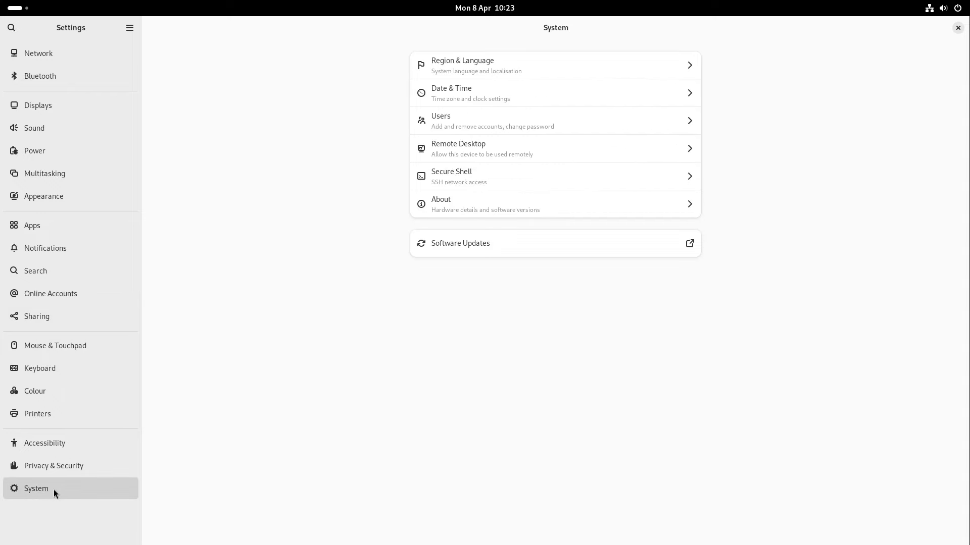
pyautogui.click(557, 154)
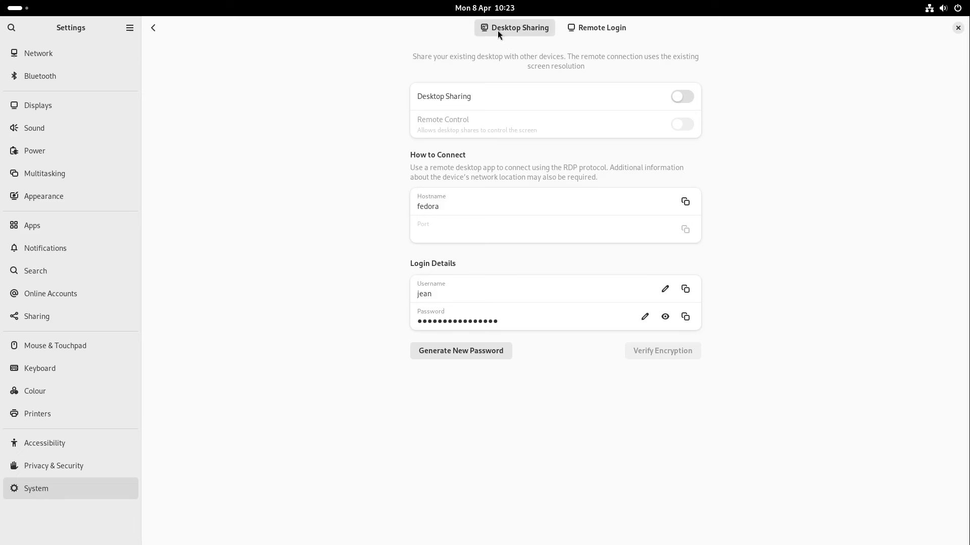
# Unlock the Remote Login tab with the admin password and switch Remote Login on (RDP port 3389).
pyautogui.click(604, 28)
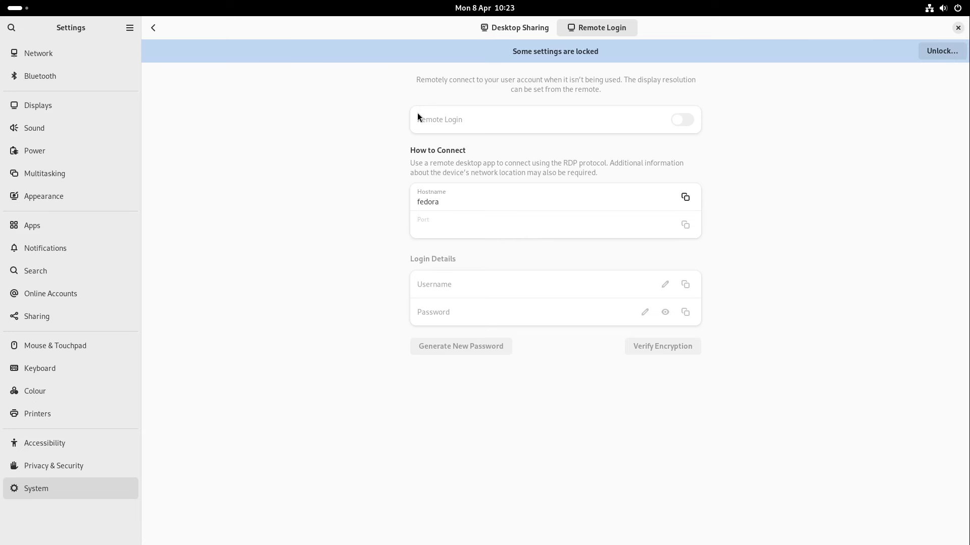
pyautogui.click(939, 53)
pyautogui.write('••••')
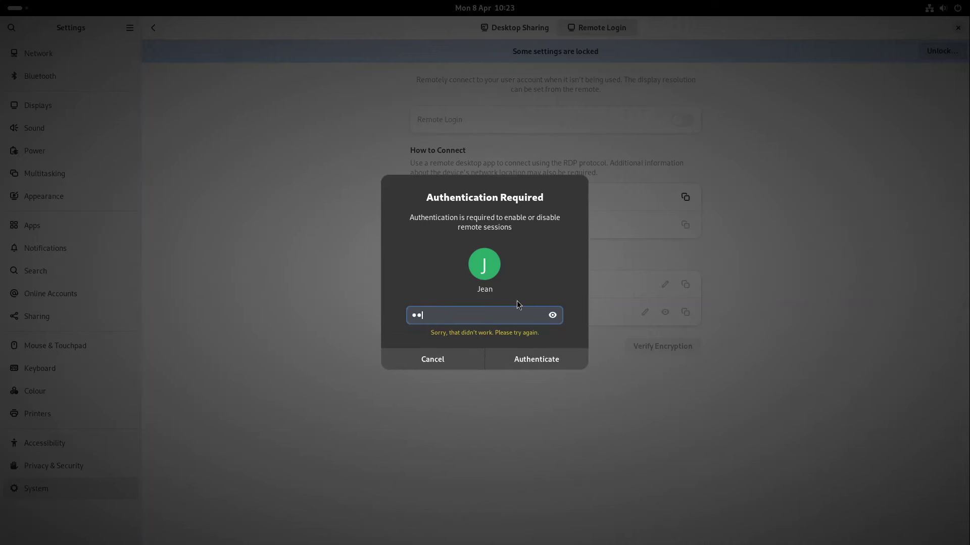
pyautogui.write('••••••')
pyautogui.press('Return')
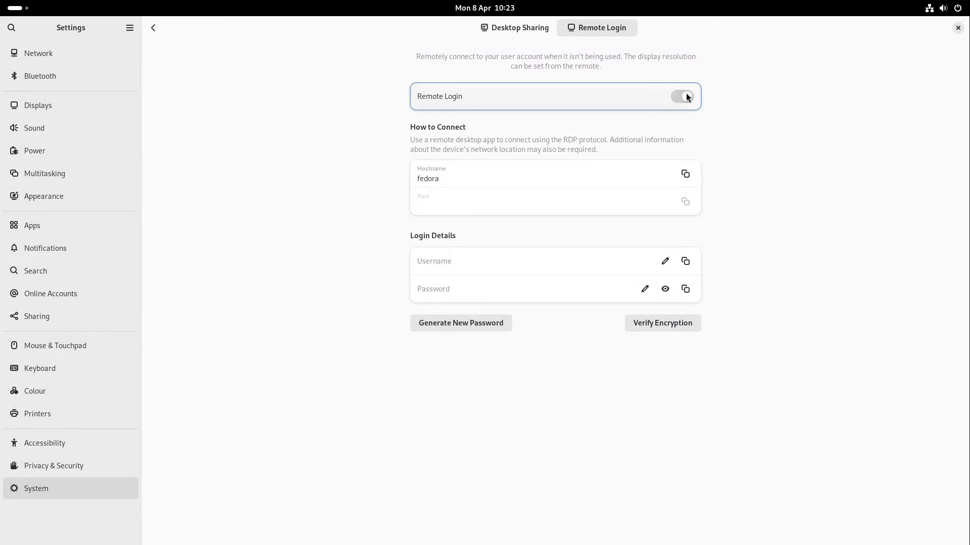
pyautogui.click(686, 96)
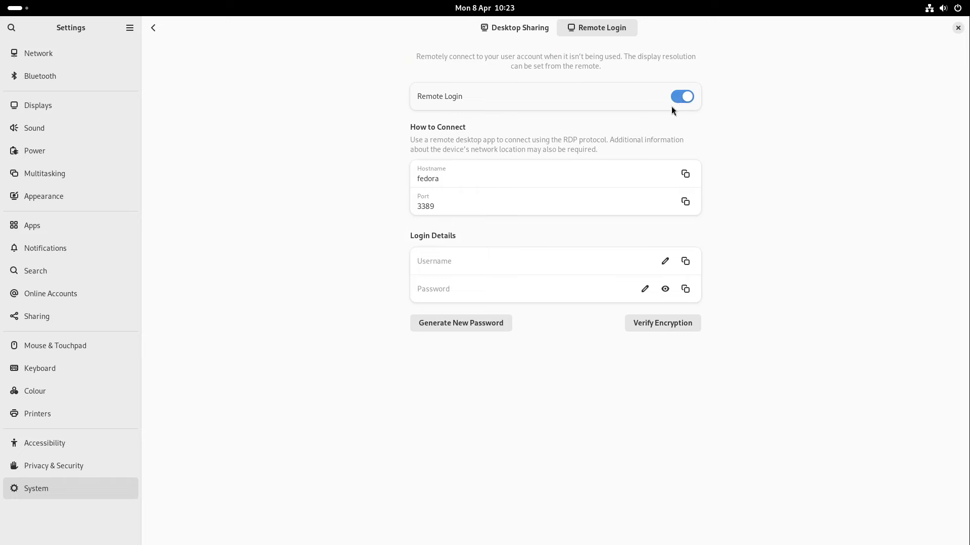
pyautogui.click(16, 8)
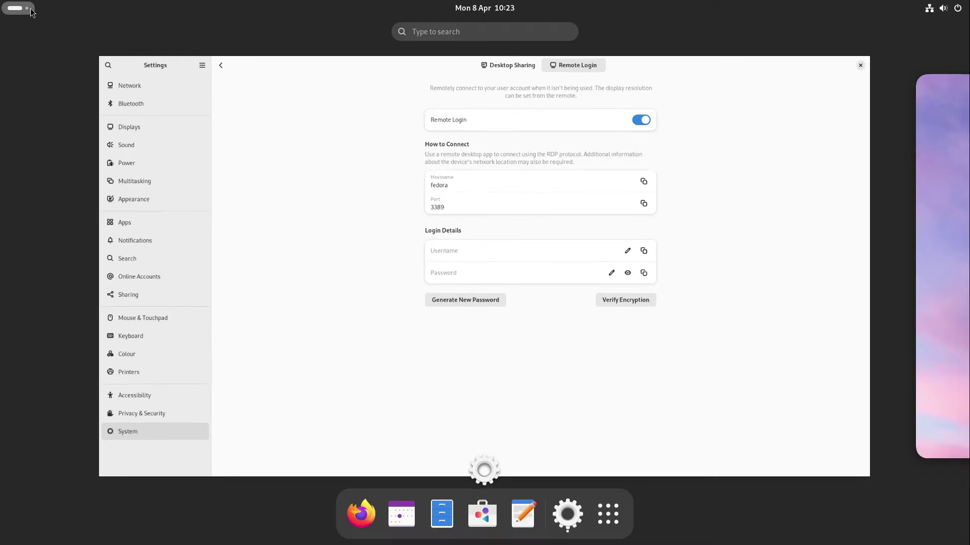
# Peek into the Utilities app folder, then return to Settings' Desktop Sharing tab.
pyautogui.click(608, 513)
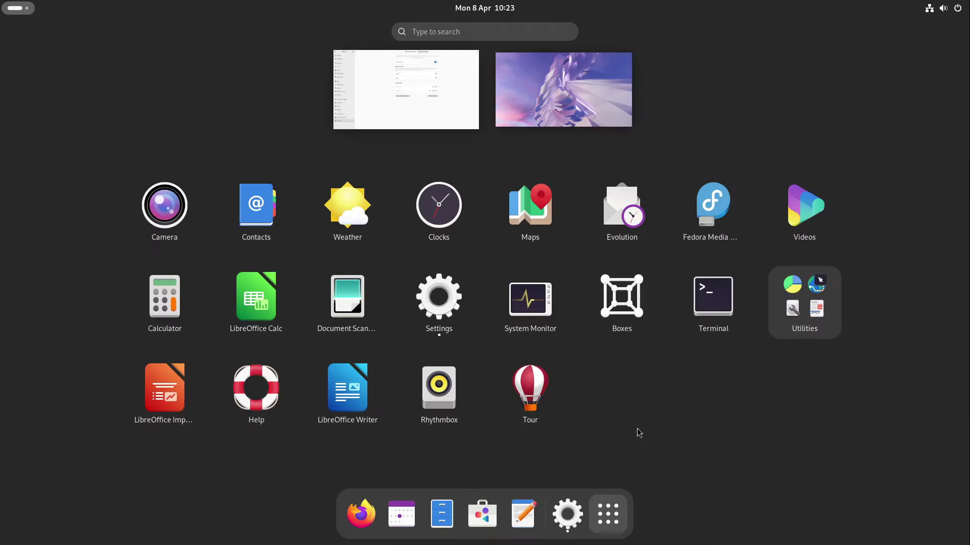
pyautogui.click(803, 299)
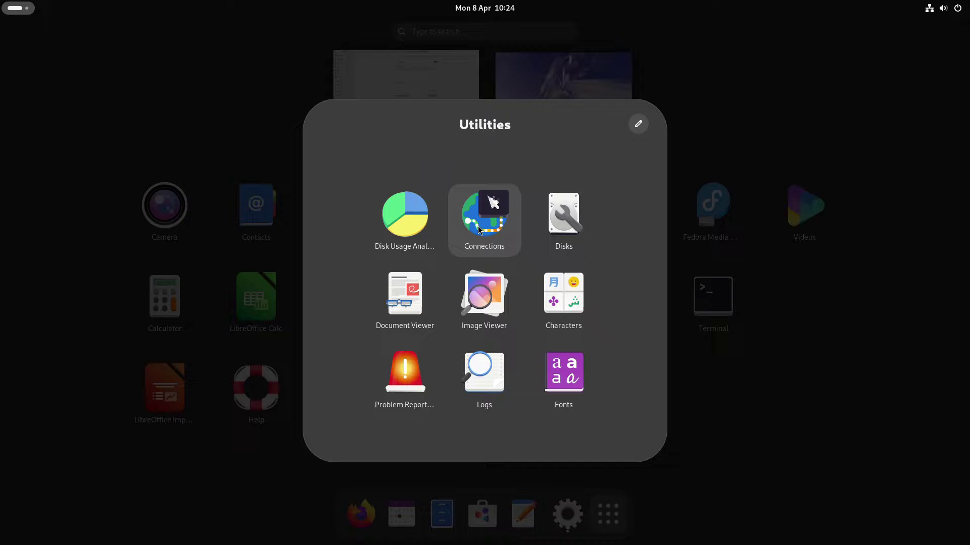
pyautogui.press('Escape')
pyautogui.press('Escape')
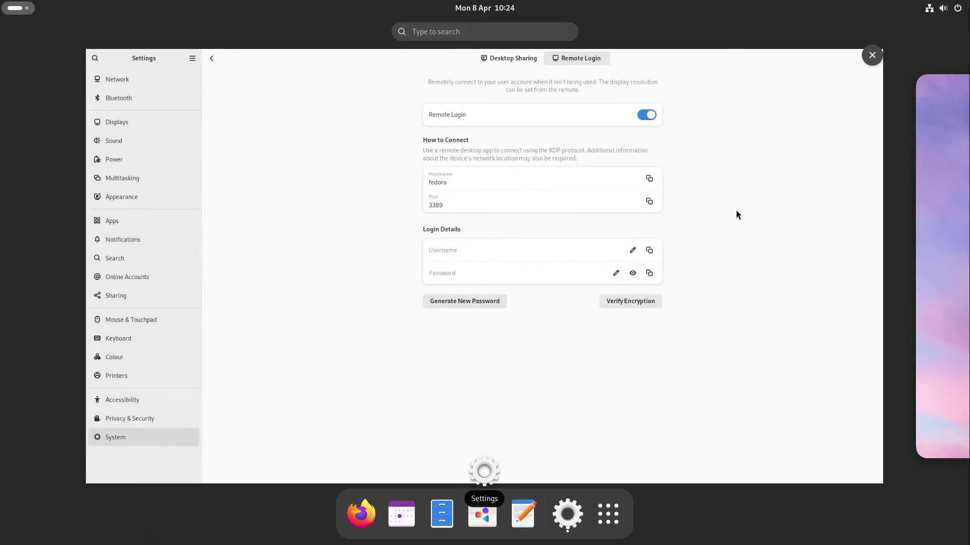
pyautogui.click(736, 215)
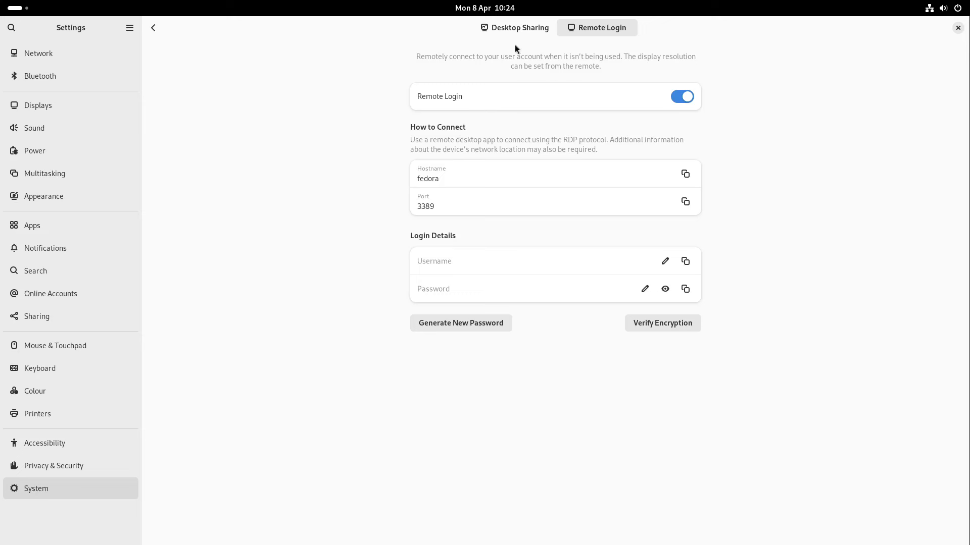
pyautogui.click(496, 32)
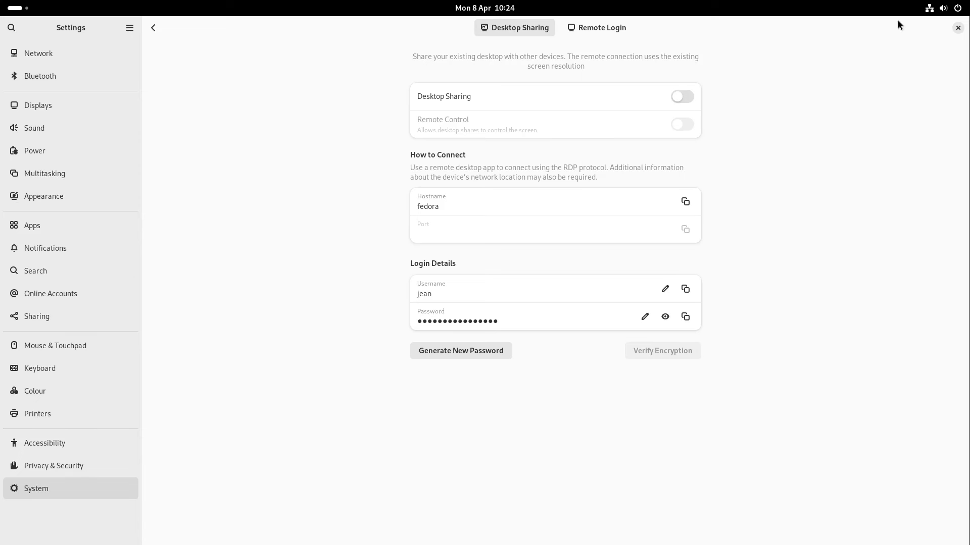
# Close Settings and open the Fedora Linux drive in Files to reach the wallpapers.
pyautogui.click(958, 27)
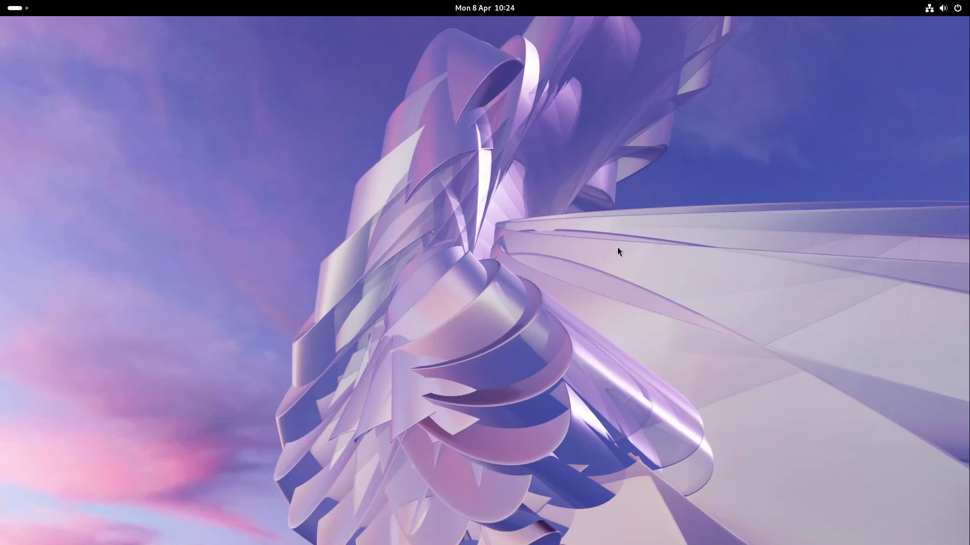
pyautogui.click(22, 11)
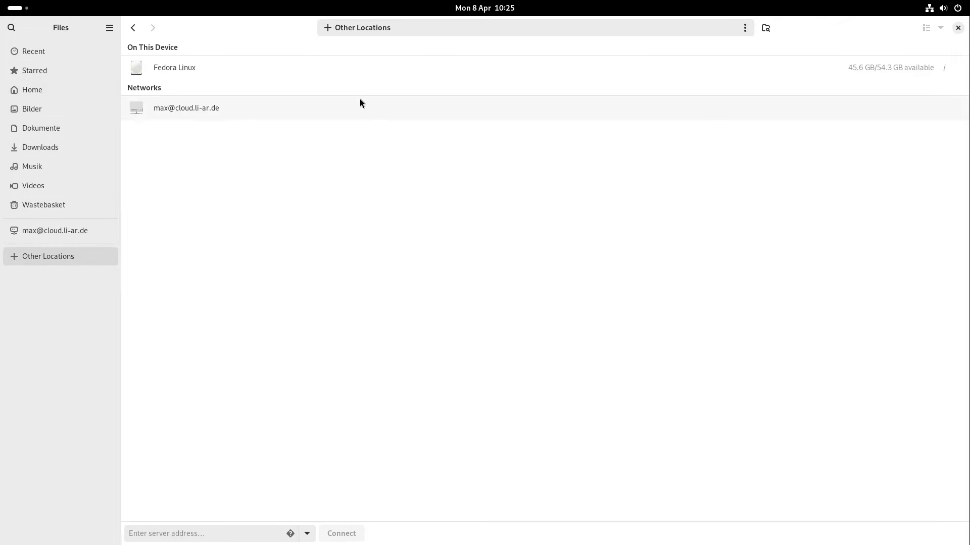
pyautogui.click(299, 73)
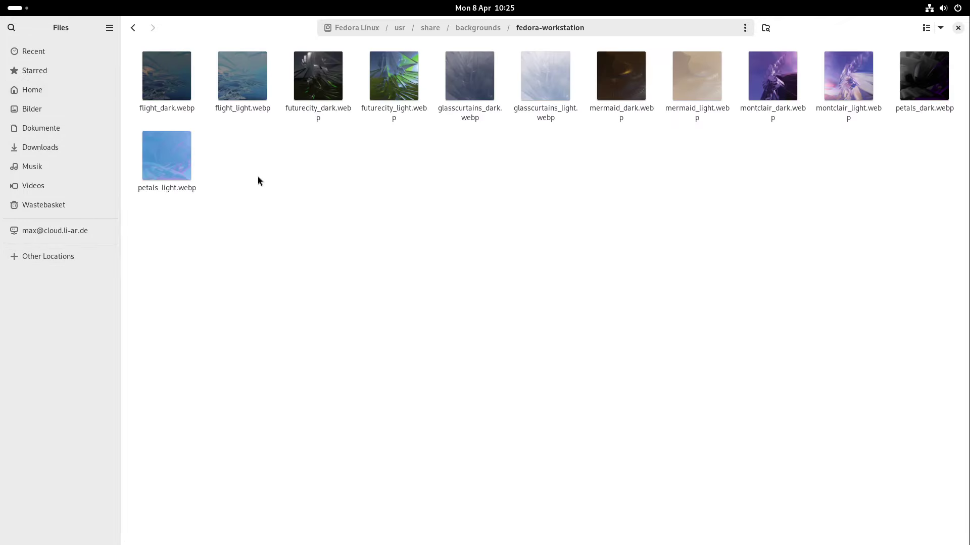
# Open flight_dark.webp in Image Viewer and reposition its window.
pyautogui.doubleClick(169, 73)
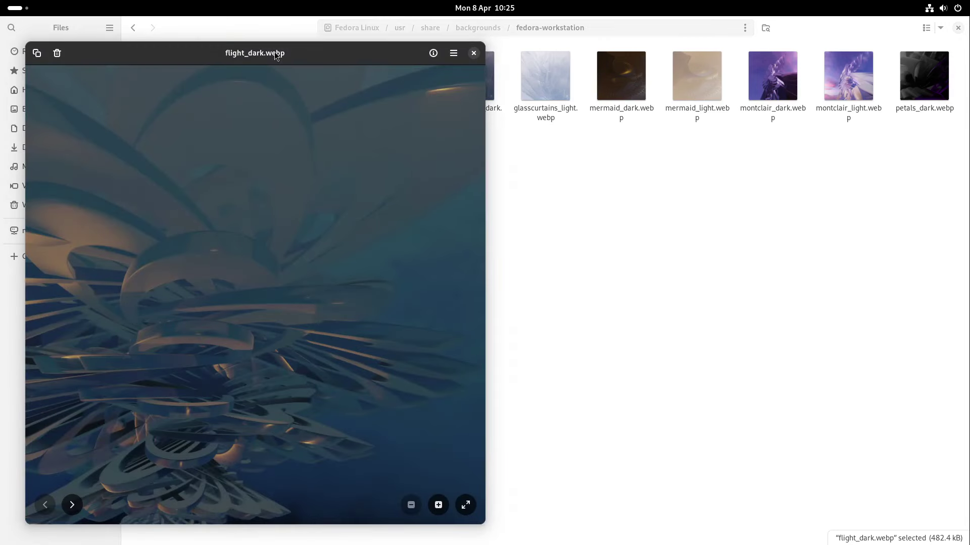
pyautogui.moveTo(276, 55); pyautogui.dragTo(603, 121)
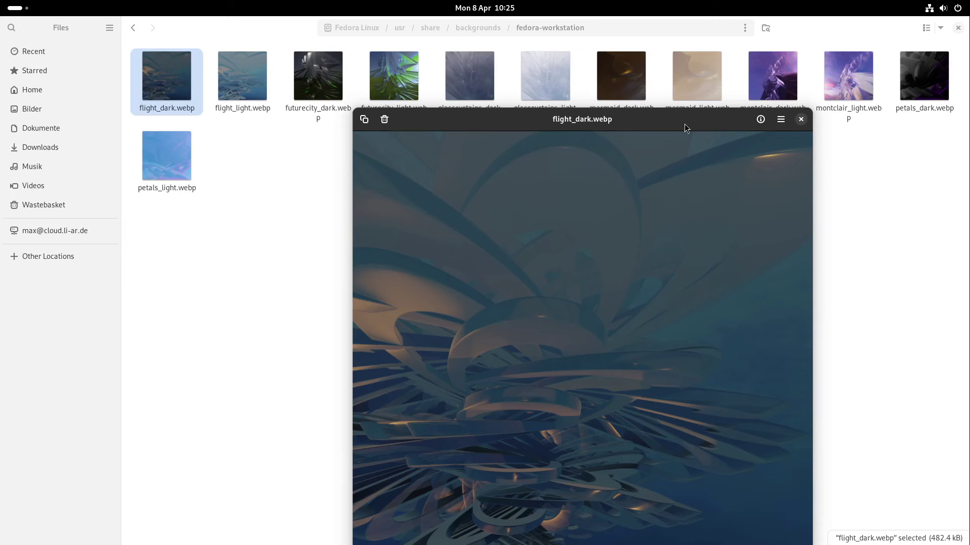
pyautogui.moveTo(684, 123); pyautogui.dragTo(612, 71)
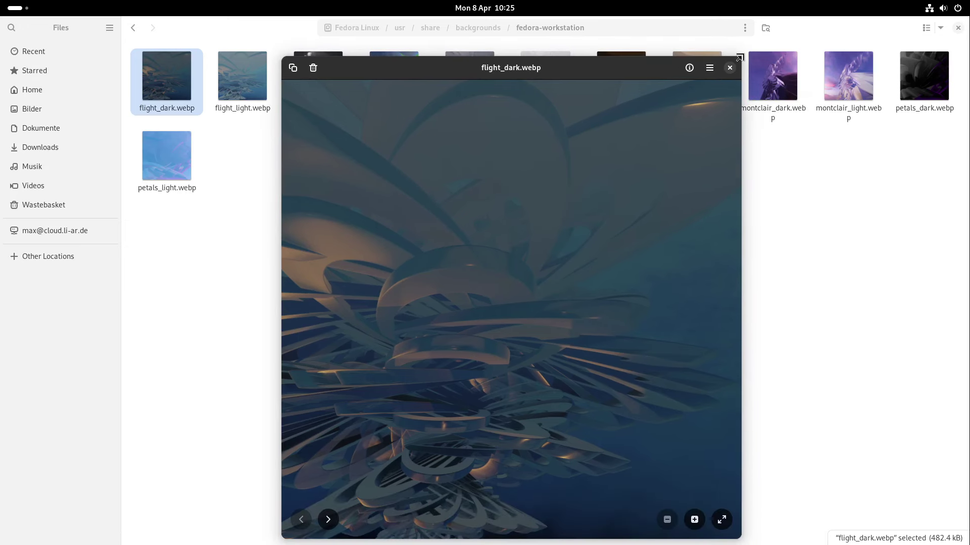
# Resize the Image Viewer window smaller from its top-right corner, then close it.
pyautogui.moveTo(739, 57); pyautogui.dragTo(674, 142)
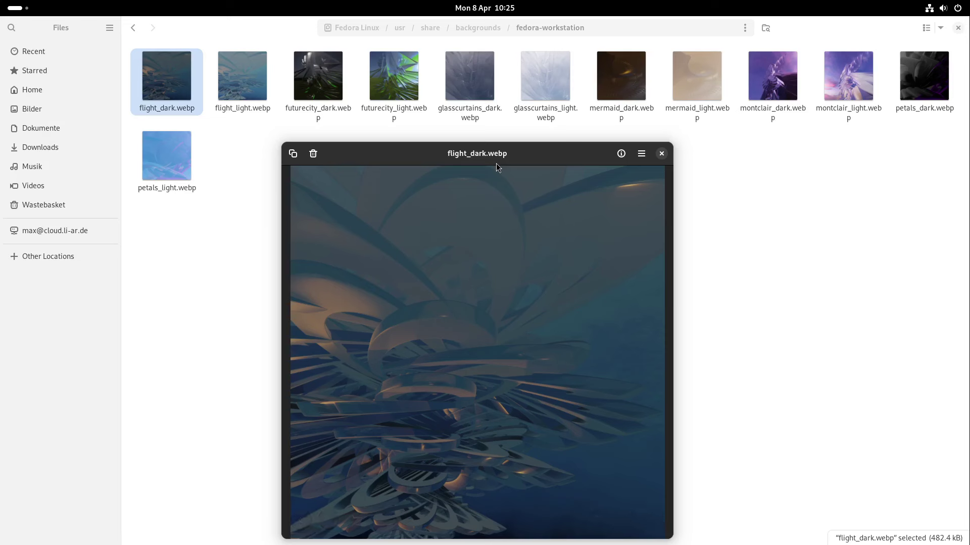
pyautogui.moveTo(496, 159)
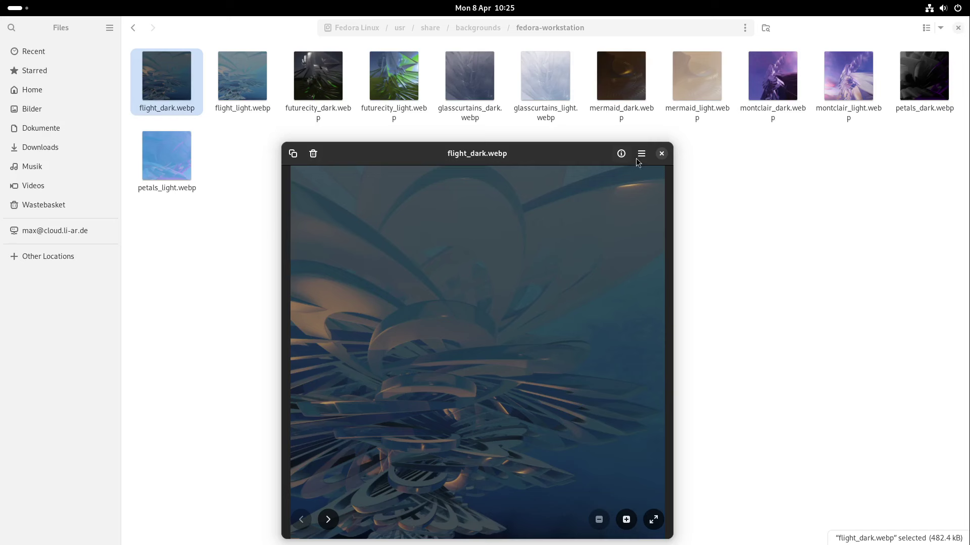
pyautogui.moveTo(673, 143); pyautogui.dragTo(659, 141)
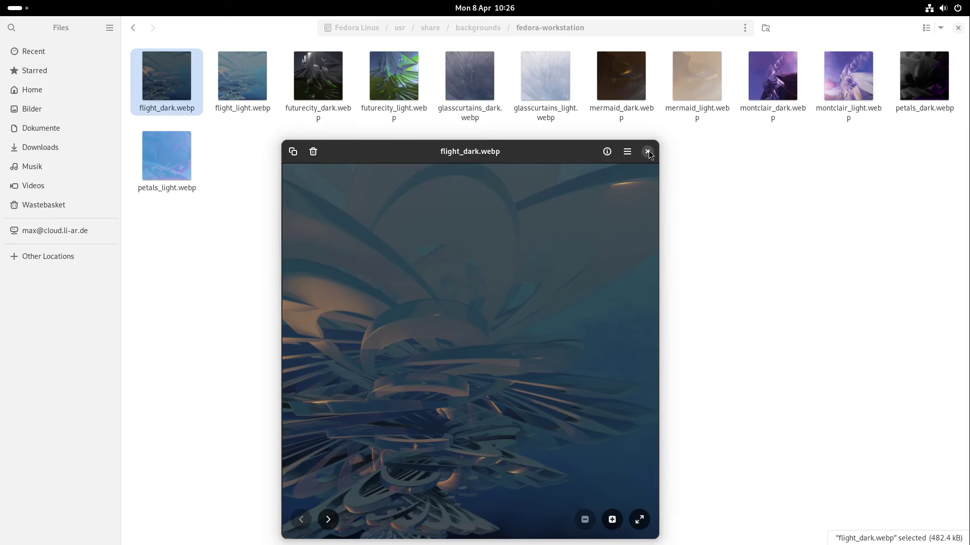
pyautogui.click(648, 151)
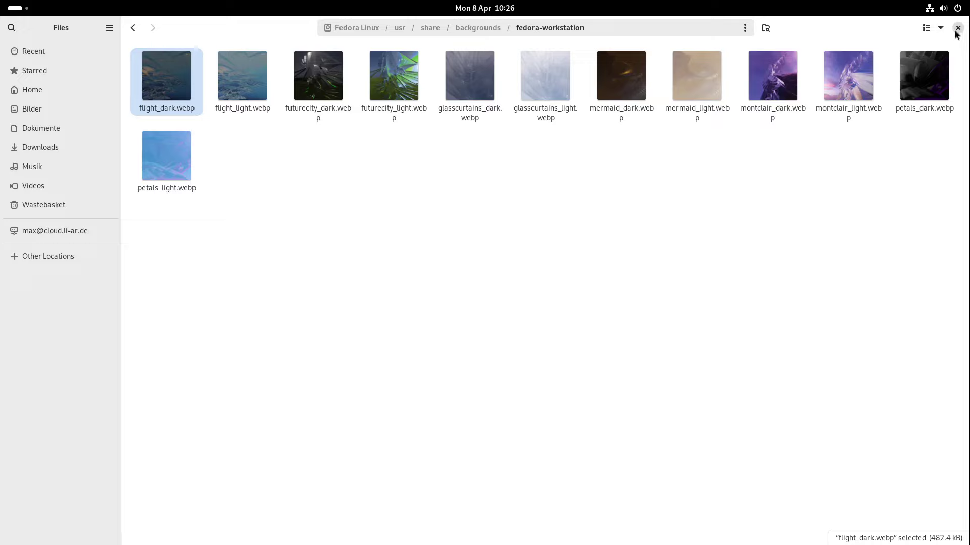
# Close the Files window and launch Camera from the app grid.
pyautogui.click(958, 28)
pyautogui.click(23, 8)
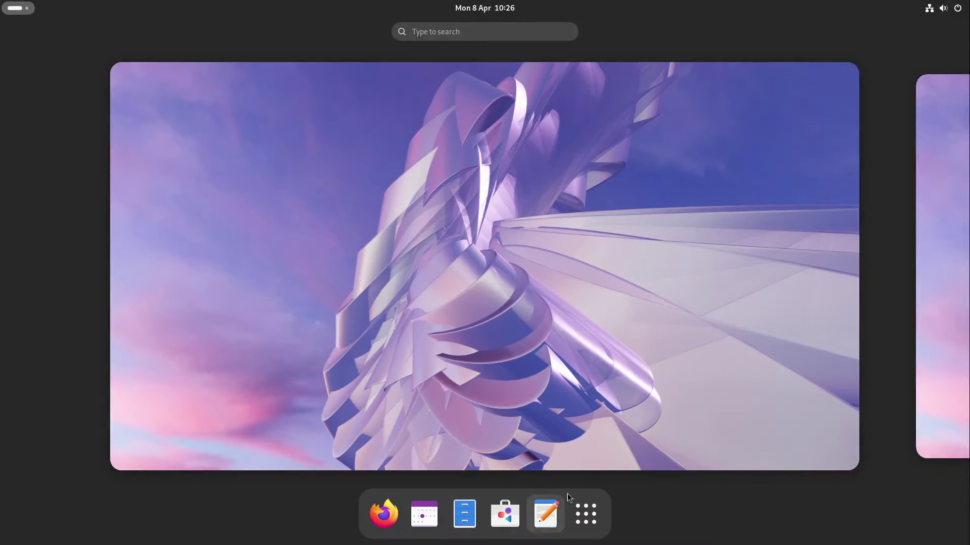
pyautogui.click(583, 516)
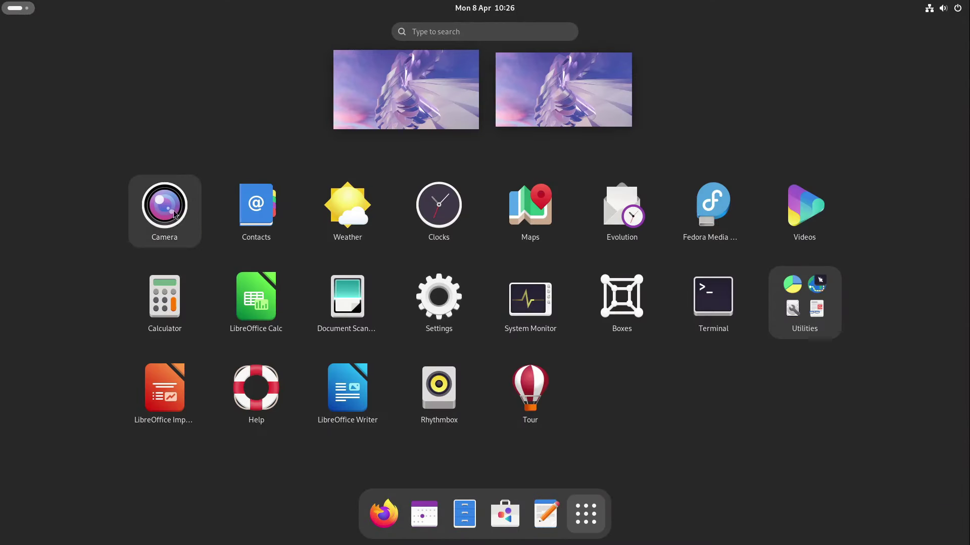
pyautogui.click(160, 200)
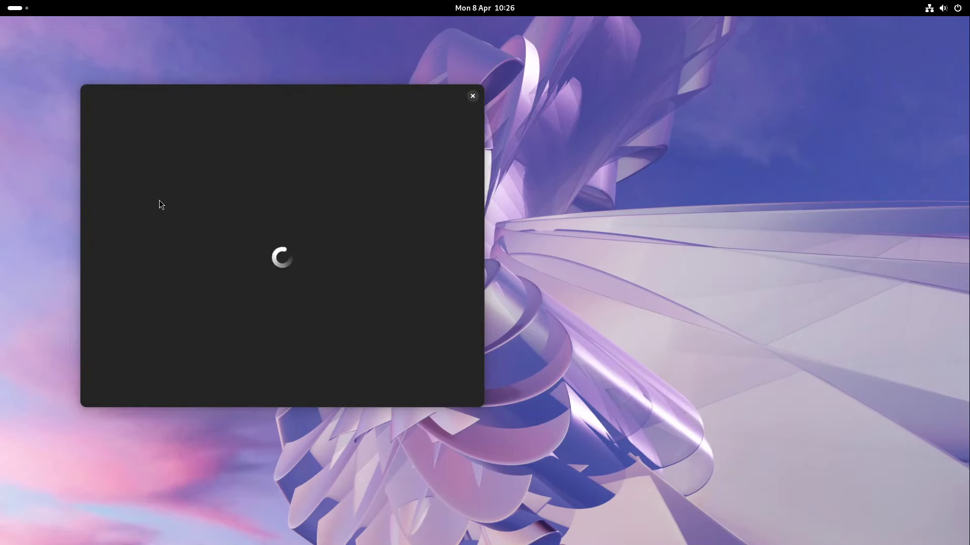
# Move the Camera window, close it, and return to the Activities overview.
pyautogui.moveTo(255, 95); pyautogui.dragTo(307, 124)
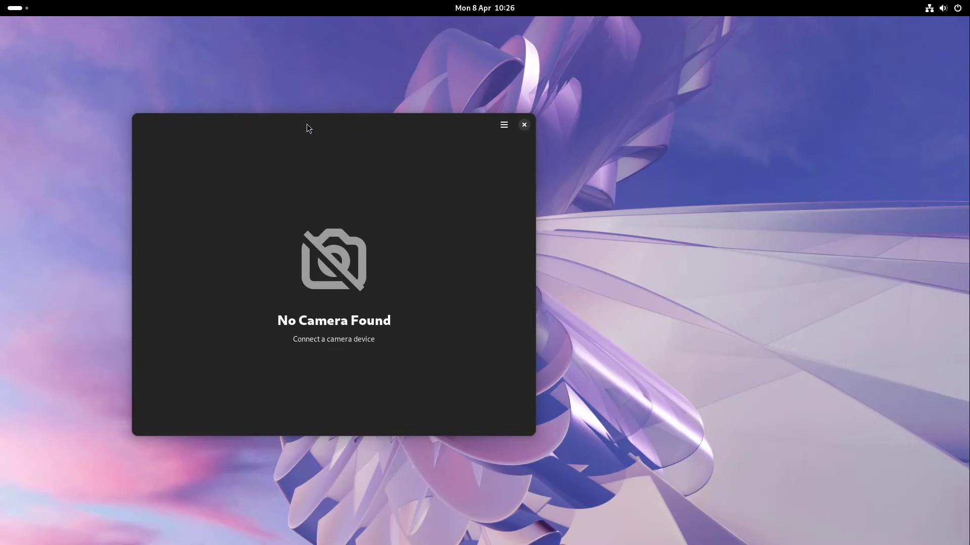
pyautogui.click(525, 124)
pyautogui.press('super')
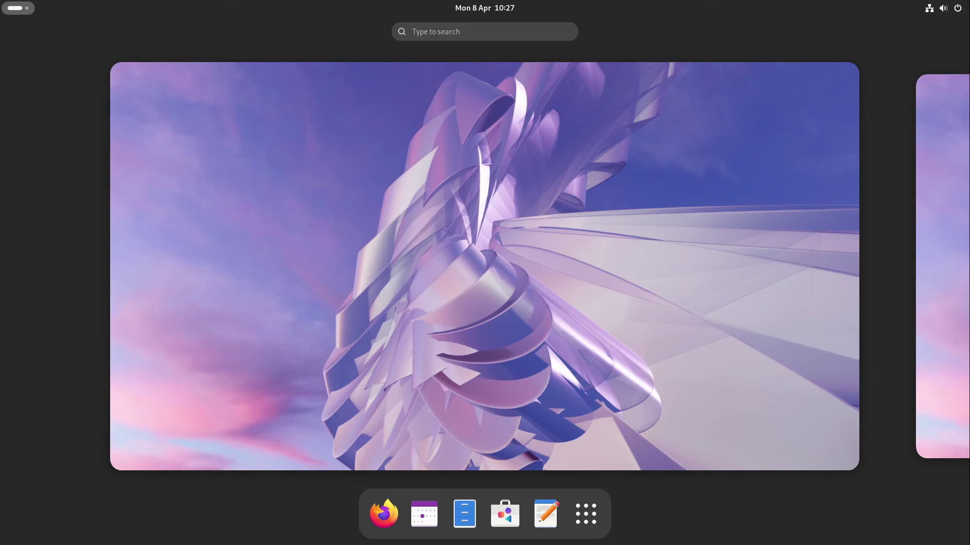
# Launch System Monitor from the app grid and switch to its File Systems tab.
pyautogui.click(601, 517)
pyautogui.click(530, 298)
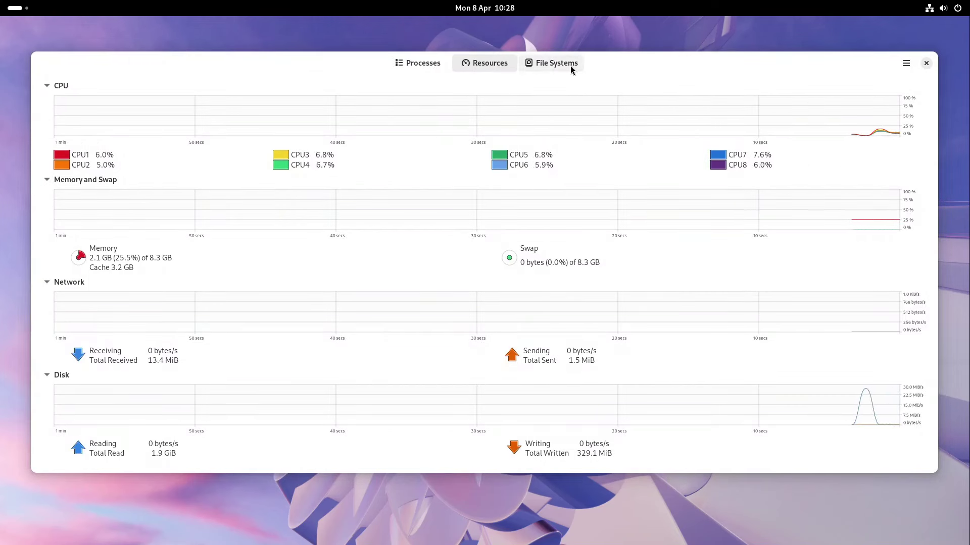
pyautogui.click(541, 66)
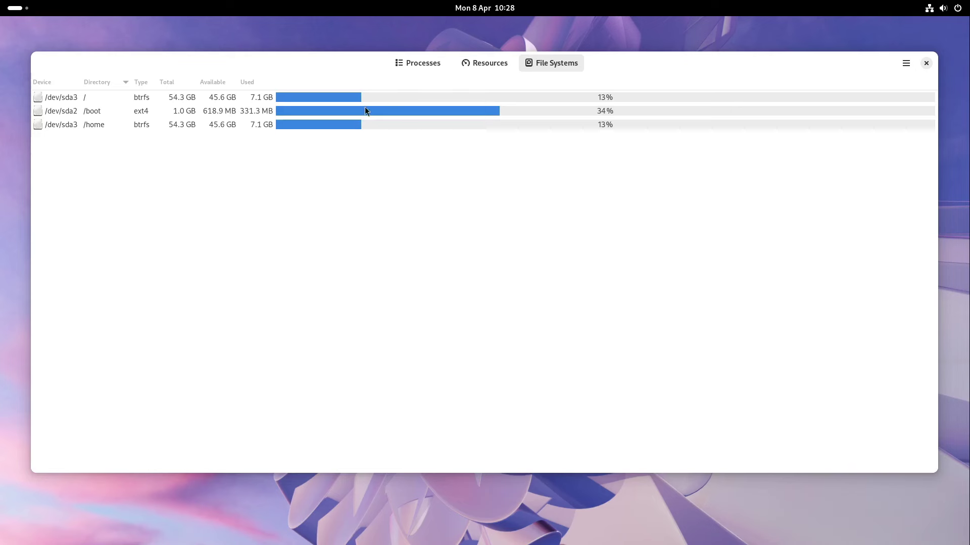
# Inspect the /boot, /home and / file system rows, then go back to Resources.
pyautogui.click(384, 97)
pyautogui.click(336, 127)
pyautogui.click(344, 113)
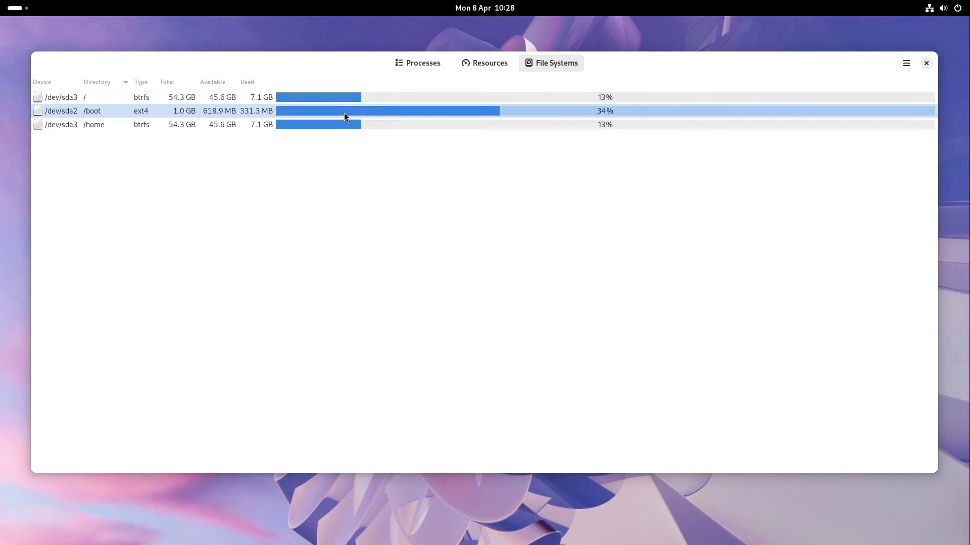
pyautogui.click(386, 98)
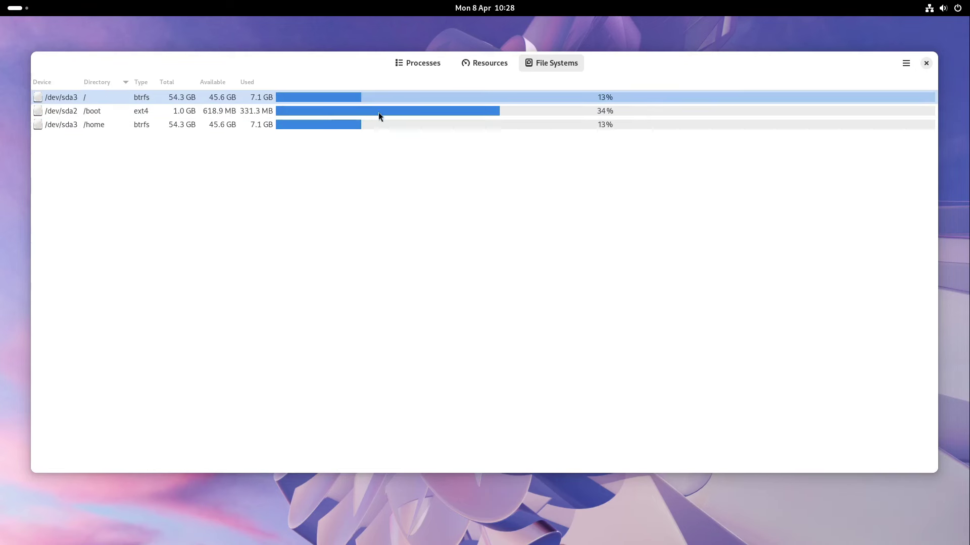
pyautogui.click(469, 63)
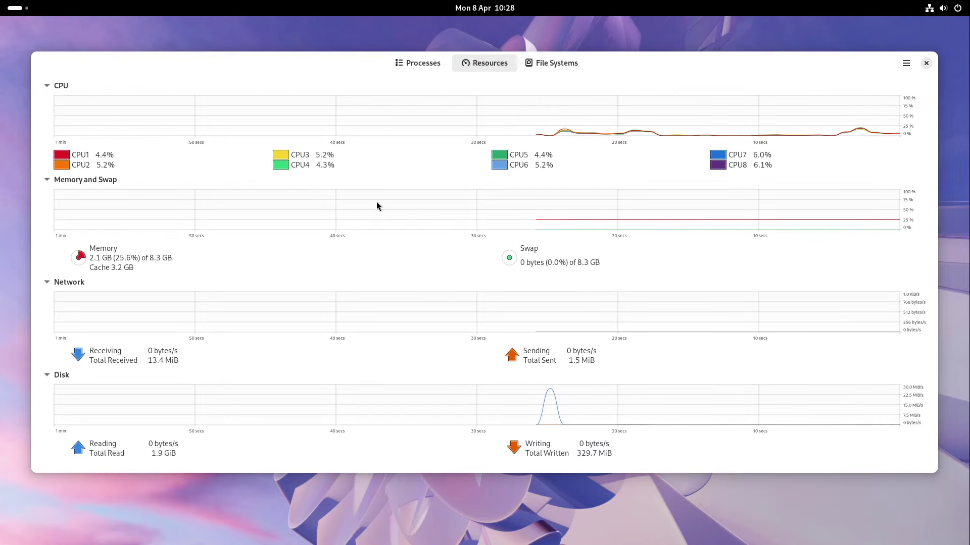
# Switch to the Chrome window, maximize it, and close it.
pyautogui.hotkey('alt', 'Tab')
pyautogui.doubleClick(475, 17)
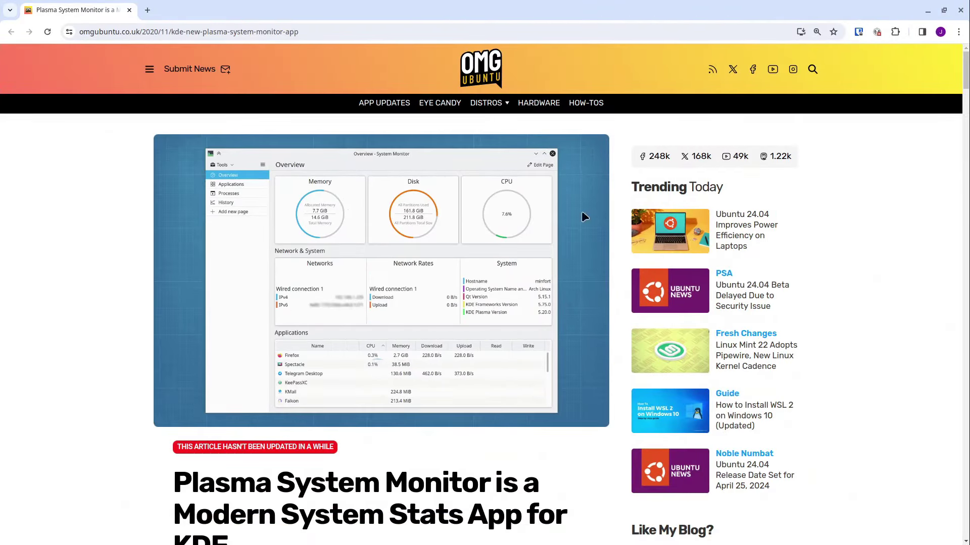
pyautogui.click(960, 11)
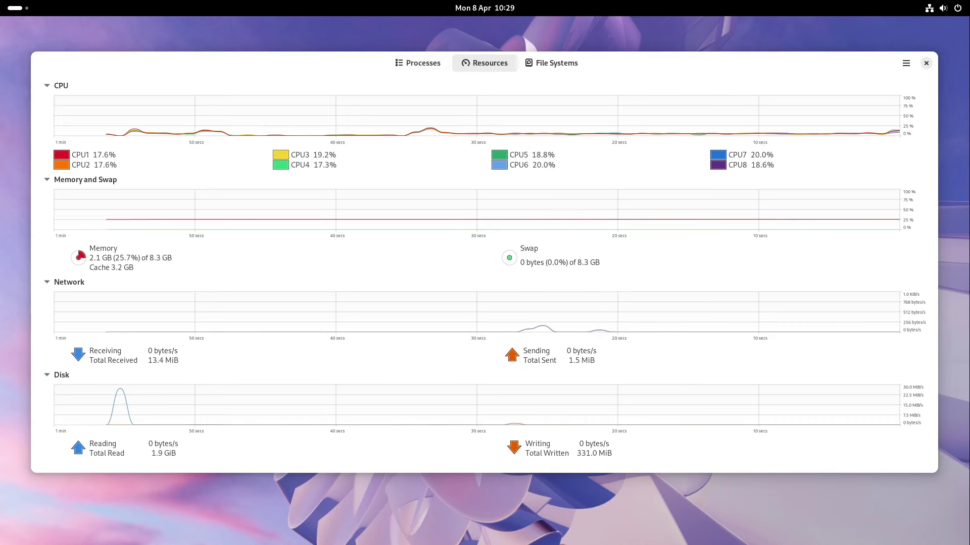
# Narrow the System Monitor window, view Processes then Resources, and close the app.
pyautogui.moveTo(937, 115); pyautogui.dragTo(646, 133)
pyautogui.moveTo(487, 76); pyautogui.dragTo(517, 75)
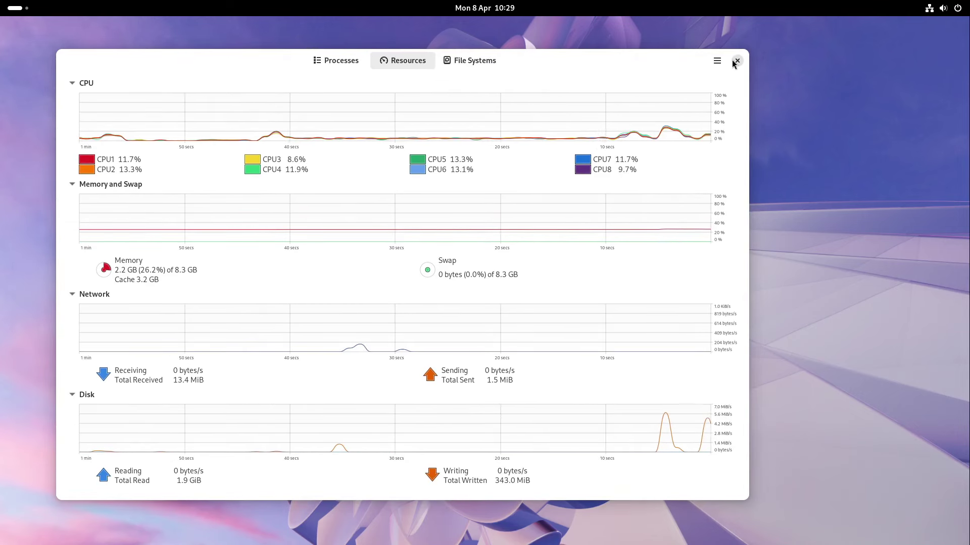
pyautogui.click(332, 61)
pyautogui.click(383, 67)
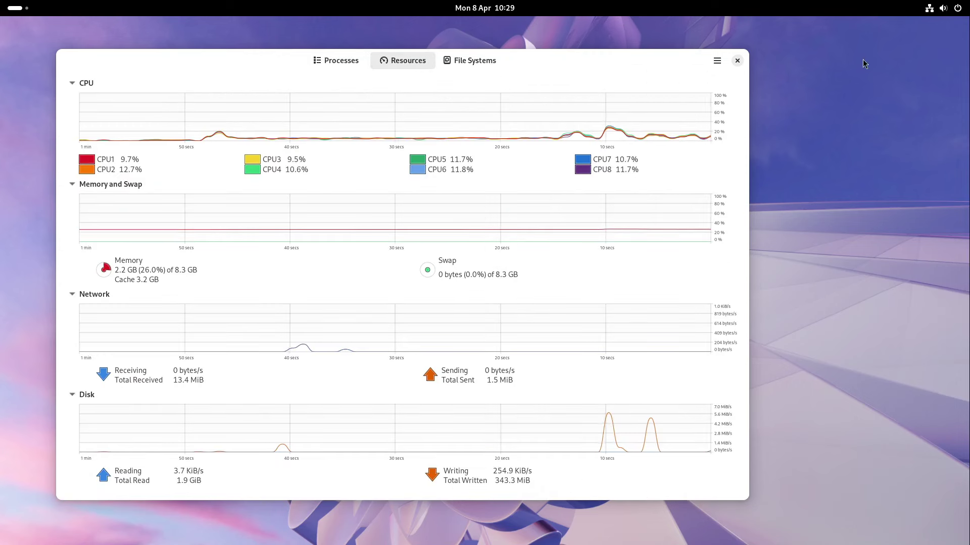
pyautogui.click(735, 61)
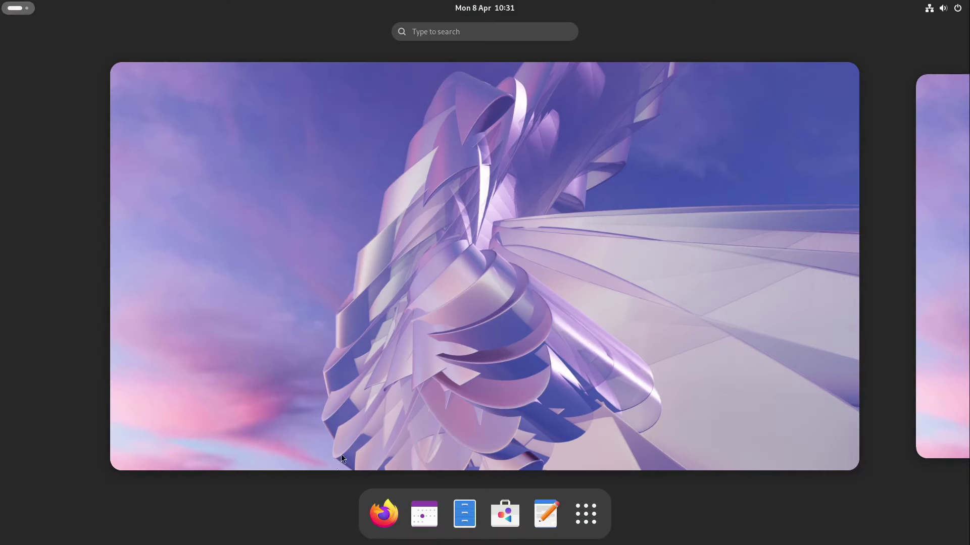
# Open the Activities overview from the top-left corner of the top bar.
pyautogui.click(15, 8)
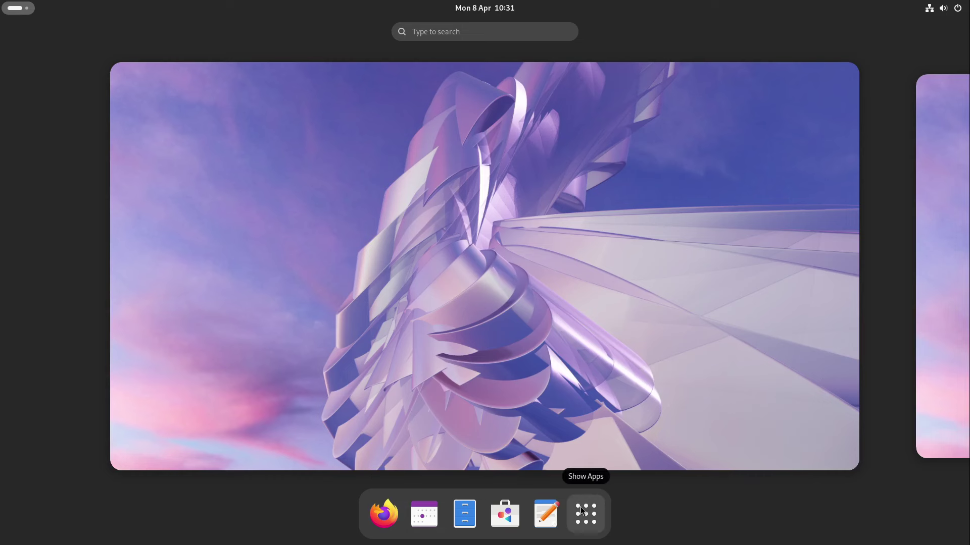
# Search the overview for 'termi' and open Terminal.
pyautogui.write('wge')
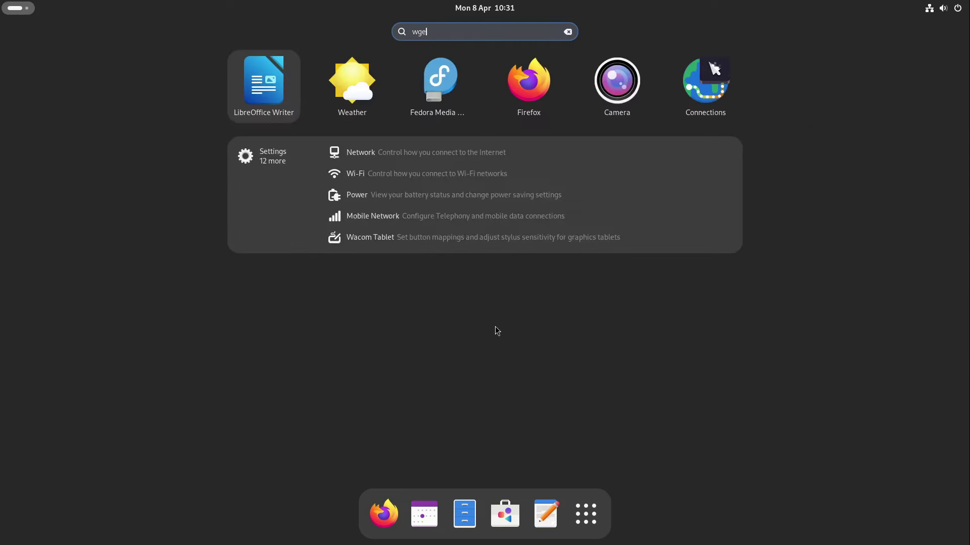
pyautogui.press('Escape')
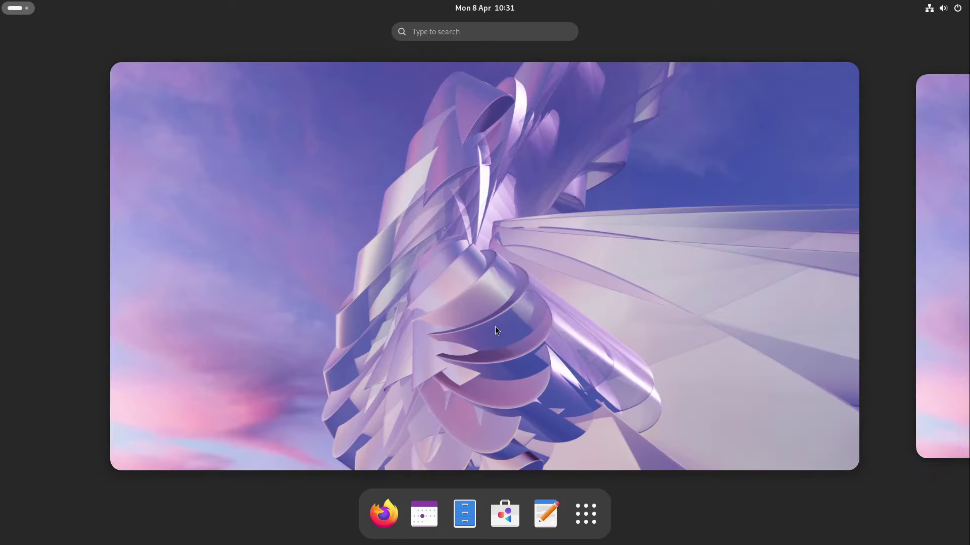
pyautogui.write('termi')
pyautogui.press('Return')
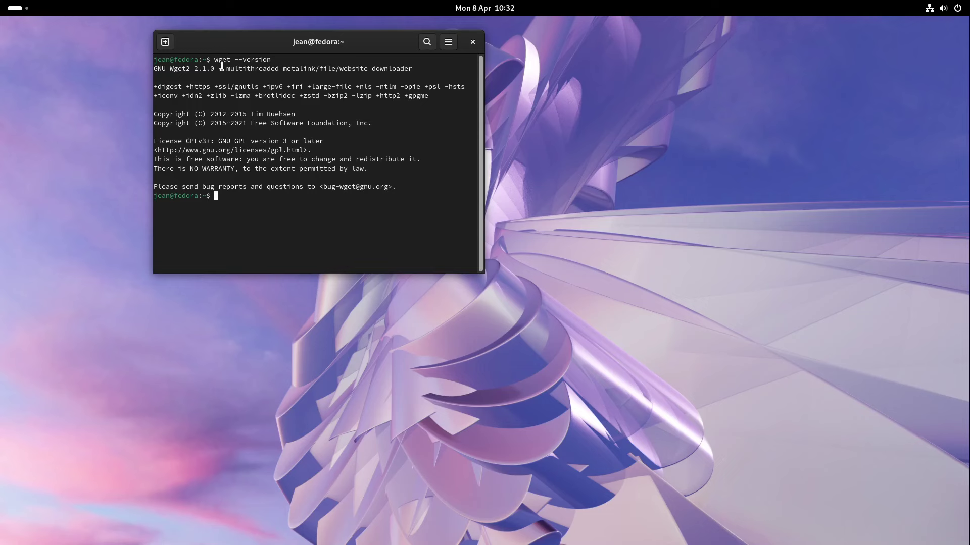
# Run 'wget --help' in a maximized Terminal, scroll through the output, then close it.
pyautogui.write('wget --help')
pyautogui.press('Return')
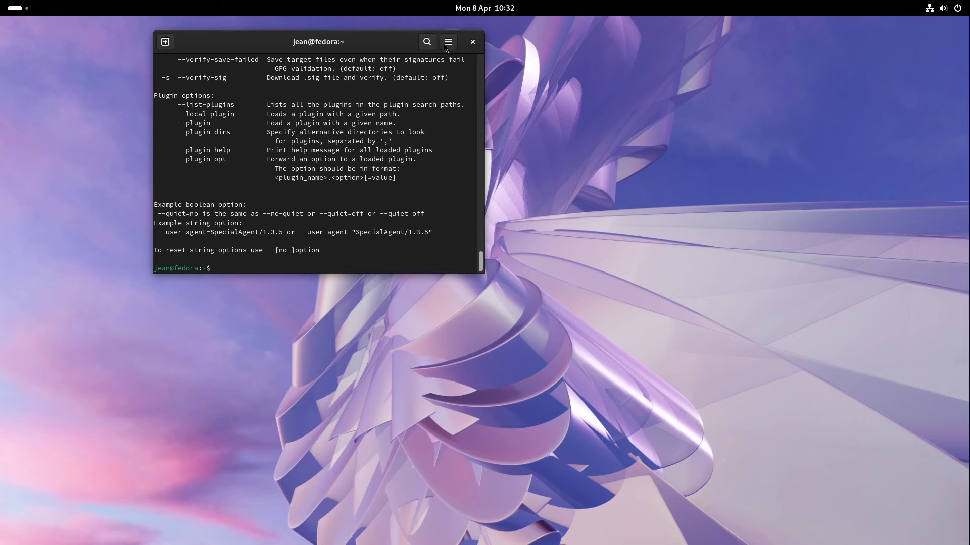
pyautogui.doubleClick(379, 43)
pyautogui.scroll(15, 170, 309)
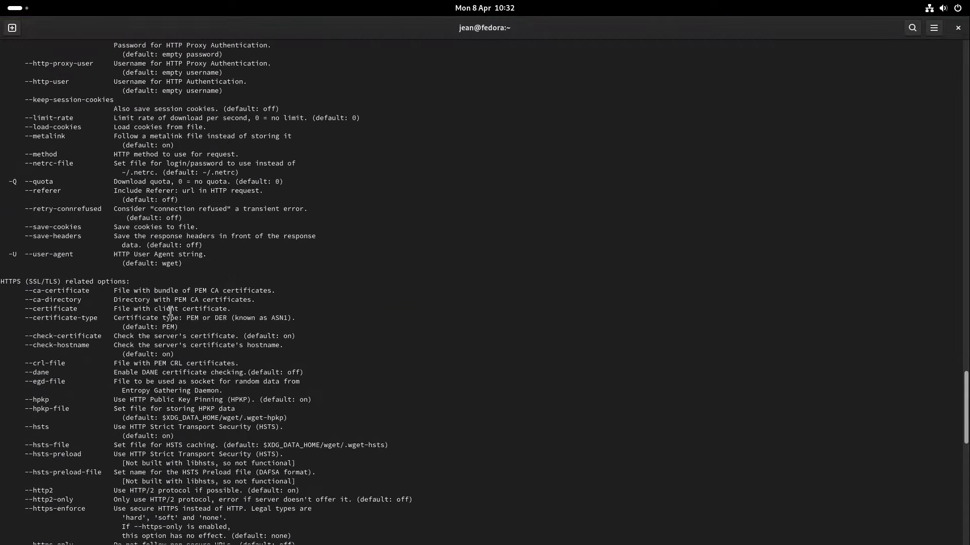
pyautogui.scroll(15, 170, 309)
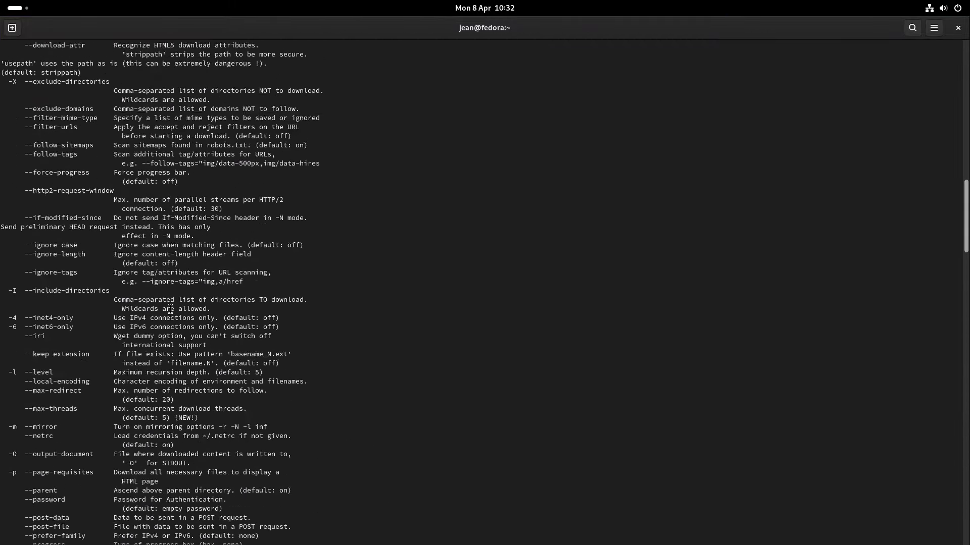
pyautogui.scroll(9, 176, 305)
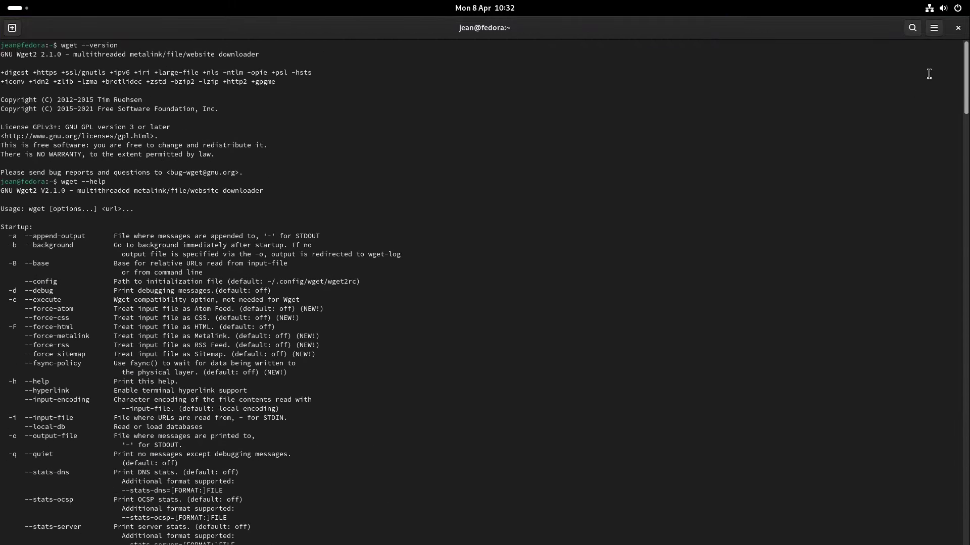
pyautogui.click(958, 28)
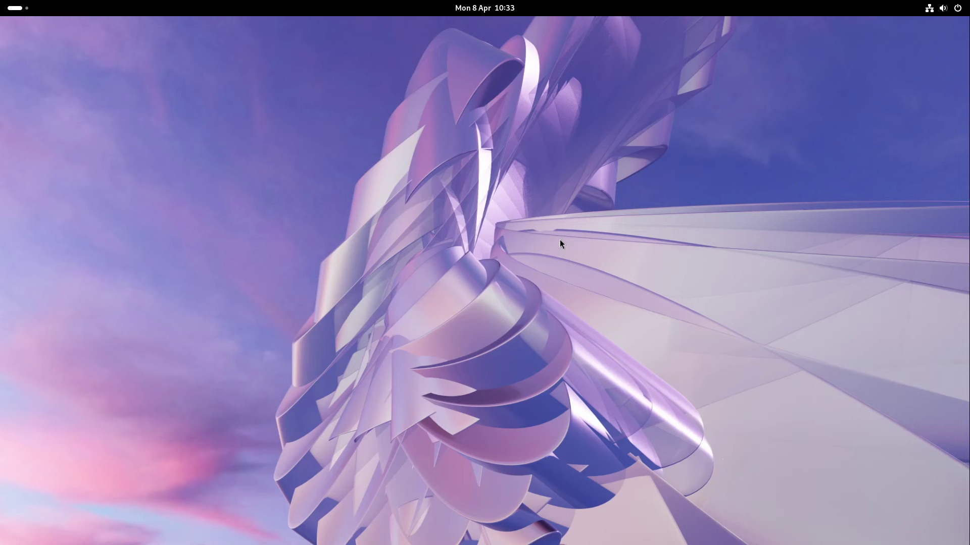
# Open the Activities overview from the top-left corner of the top bar.
pyautogui.click(32, 7)
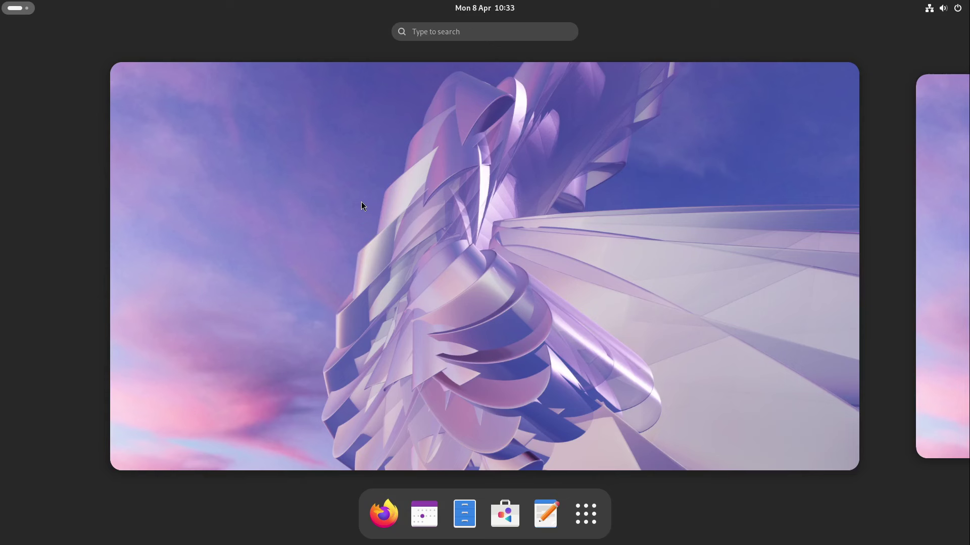